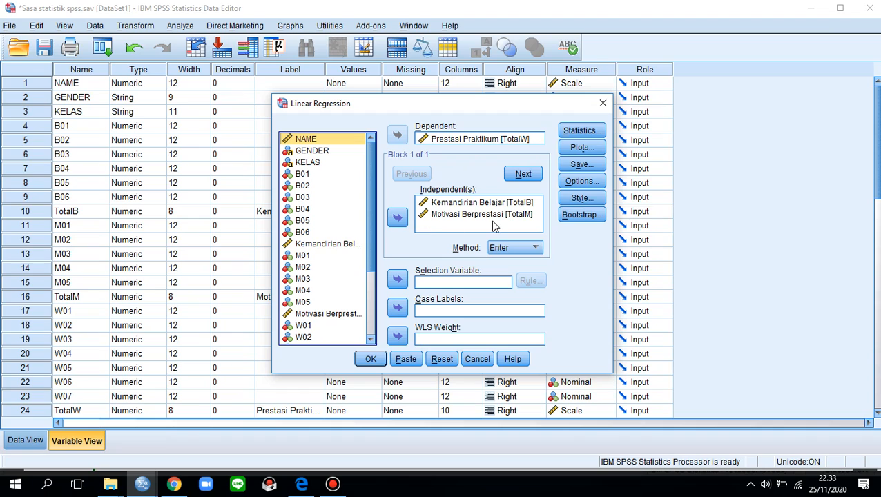
# Set up the regression's residual scatterplot with *SRESID on the Y axis and *ZPRED on the X axis.
pyautogui.click(526, 207)
pyautogui.moveTo(368, 224)
pyautogui.mouseDown()
pyautogui.moveTo(379, 304)
pyautogui.moveTo(376, 211)
pyautogui.mouseUp()
pyautogui.click(598, 147)
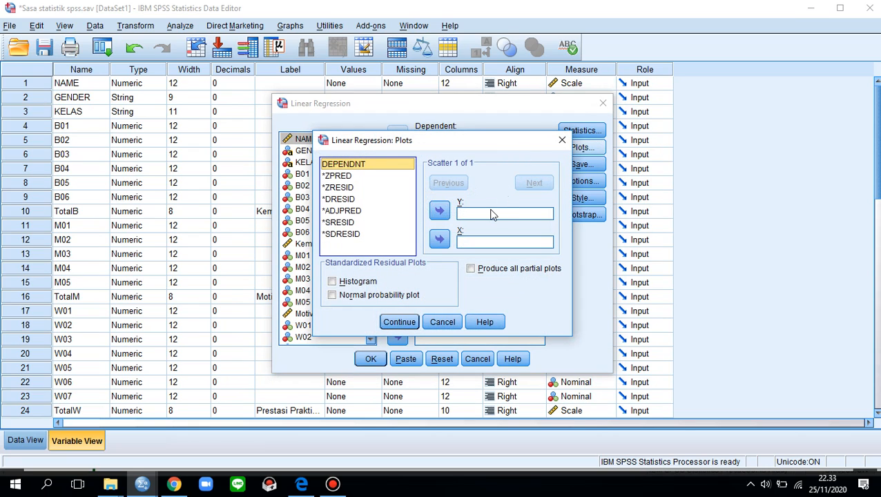
pyautogui.click(350, 222)
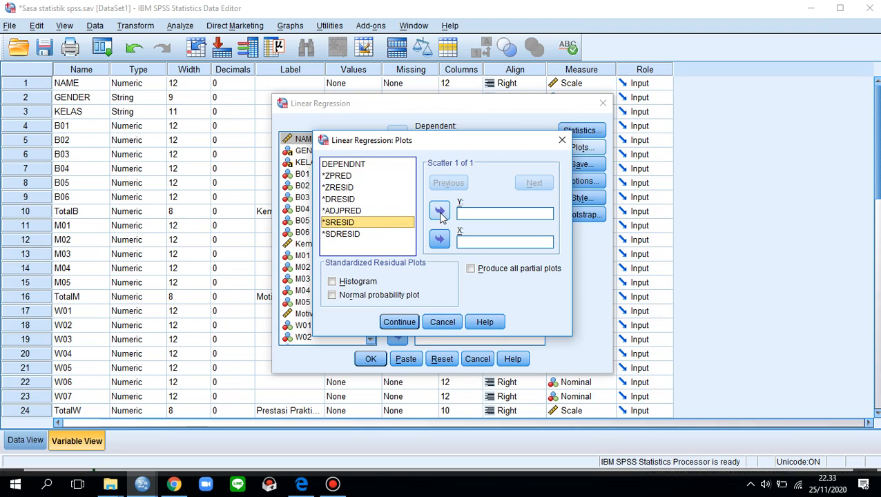
pyautogui.click(439, 212)
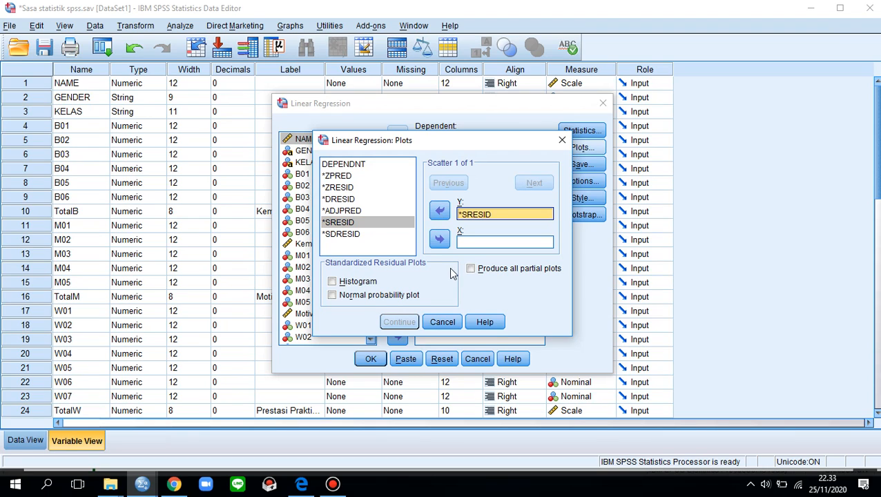
pyautogui.click(370, 177)
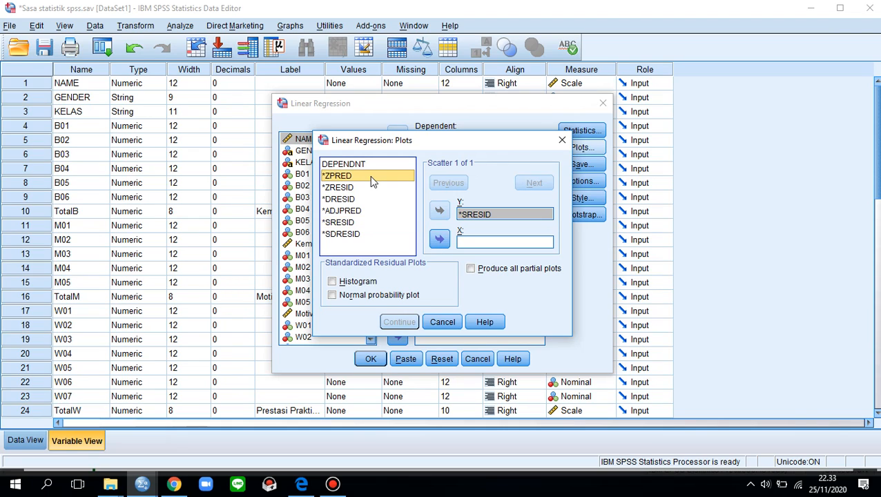
pyautogui.click(439, 240)
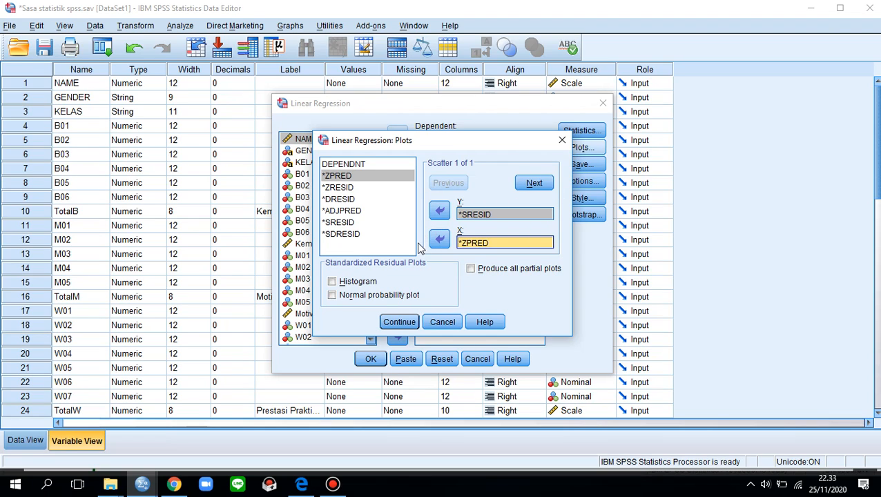
pyautogui.click(397, 321)
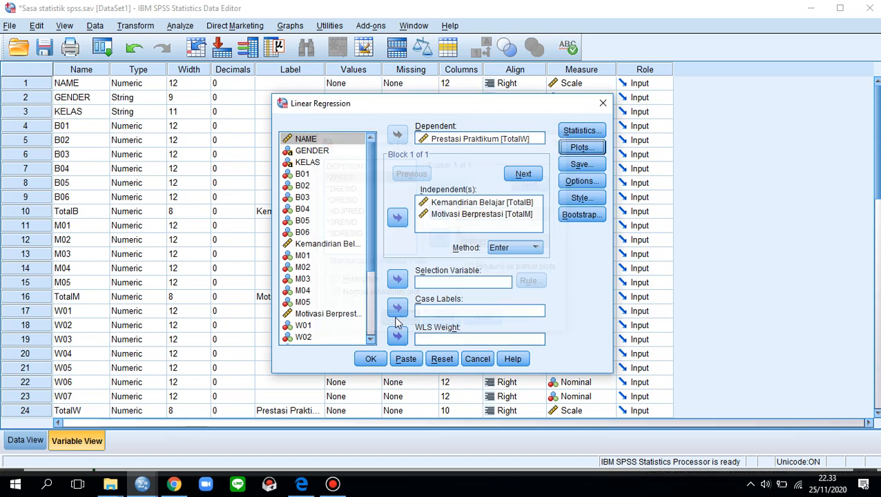
# Check the regression's save options without choosing any, and run the linear regression.
pyautogui.click(581, 164)
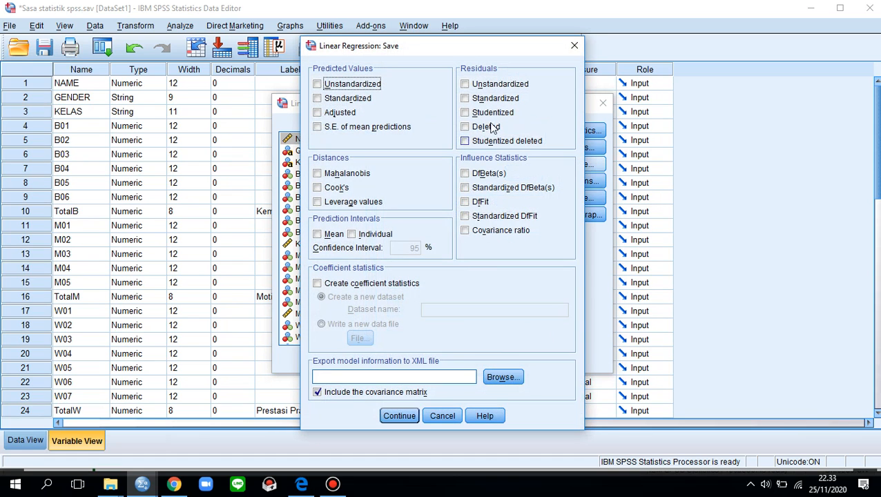
pyautogui.click(575, 47)
pyautogui.click(382, 363)
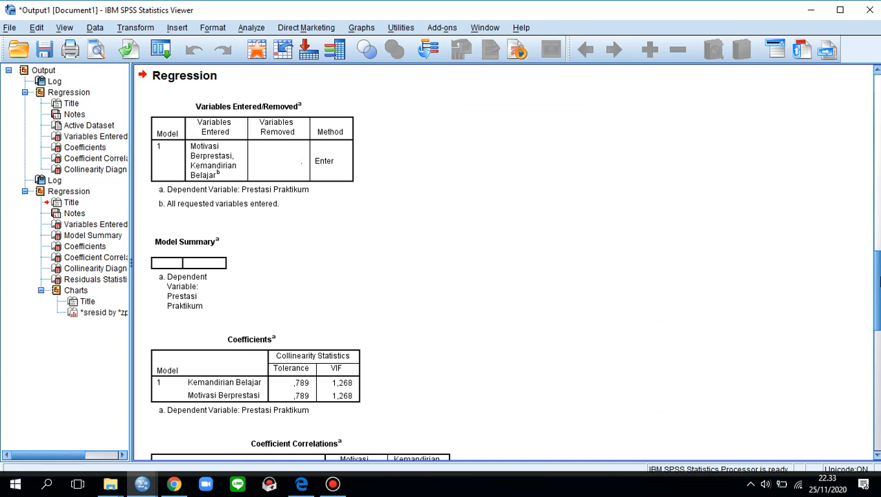
# Examine the residuals statistics and the scatterplot for Prestasi Praktikum in the new regression output.
pyautogui.moveTo(877, 282); pyautogui.dragTo(876, 314)
pyautogui.scroll(-7, 503, 263)
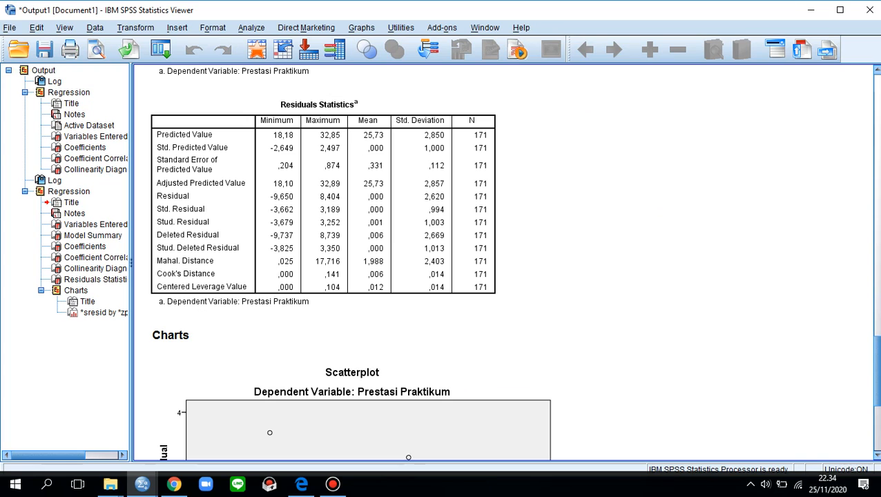
pyautogui.scroll(-4, 504, 262)
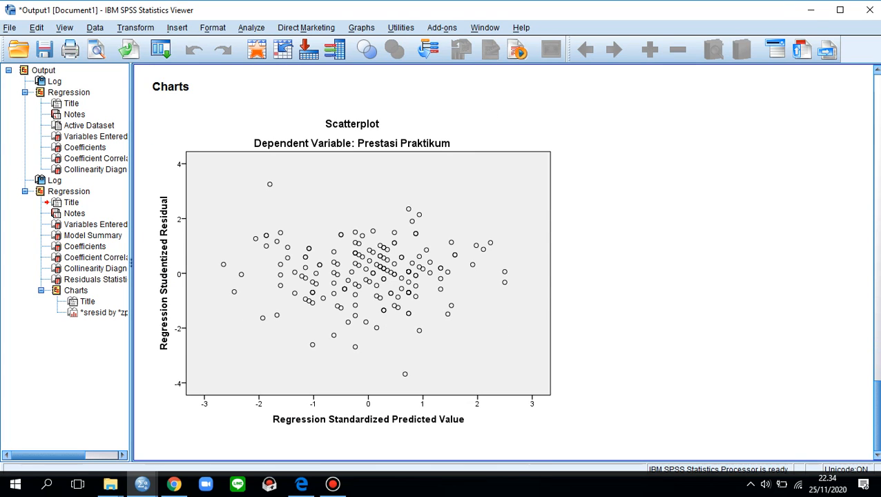
pyautogui.scroll(2, 426, 168)
pyautogui.scroll(-2, 426, 168)
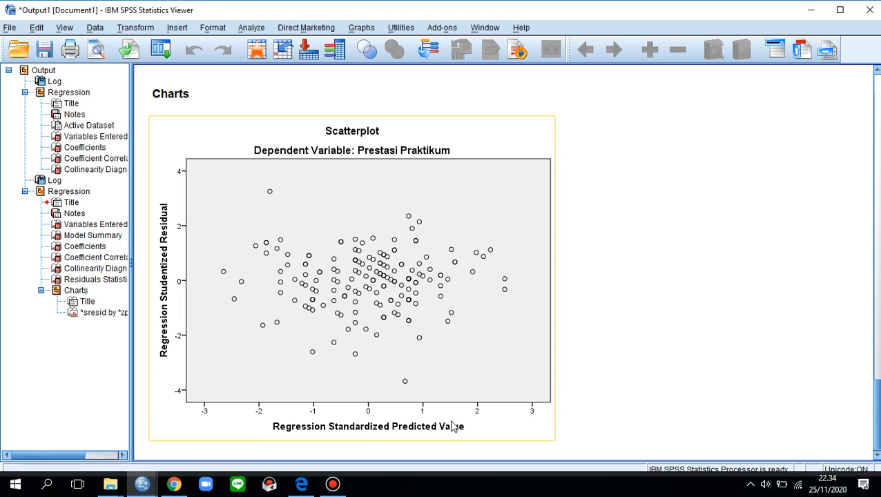
# Switch to the MATERI PERTEMUAN 9 PDF in Edge and read the scatterplot criteria for detecting heteroskedasticity.
pyautogui.moveTo(148, 476)
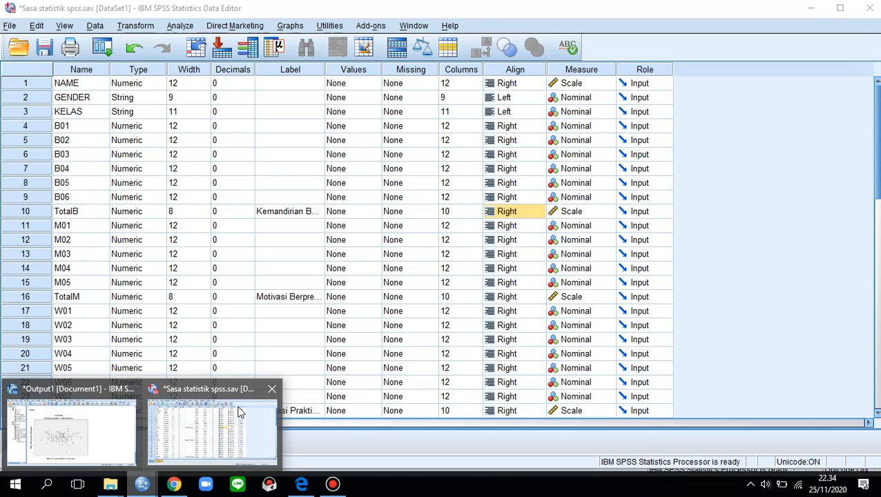
pyautogui.click(238, 411)
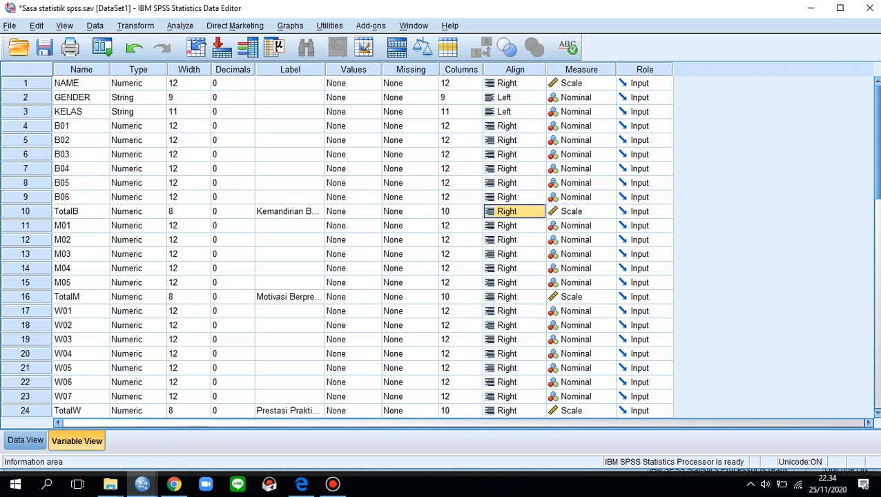
pyautogui.moveTo(315, 435)
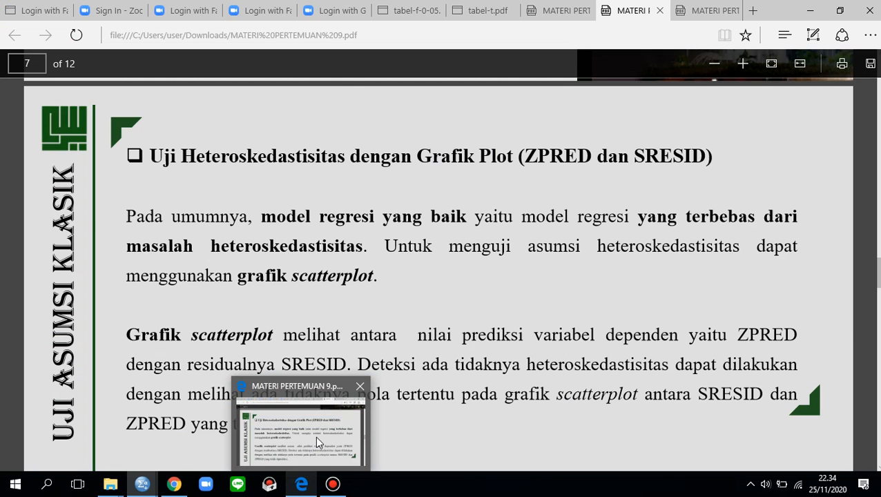
pyautogui.click(316, 436)
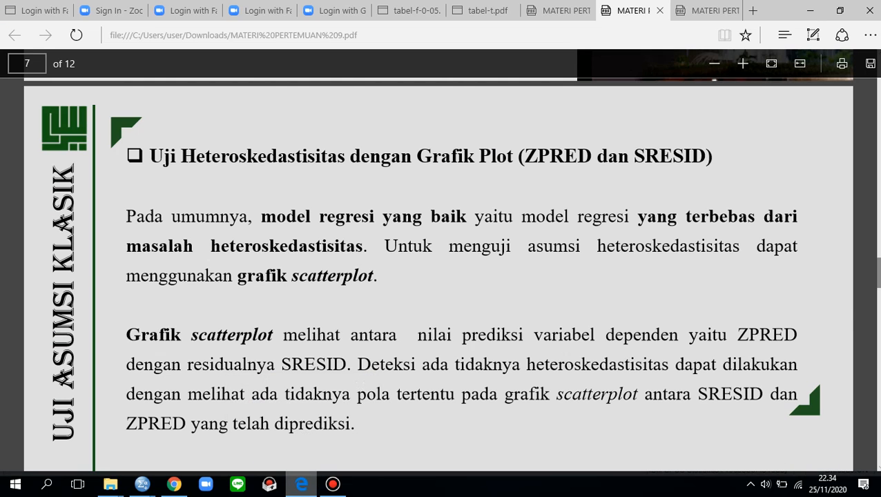
pyautogui.scroll(-6, 439, 269)
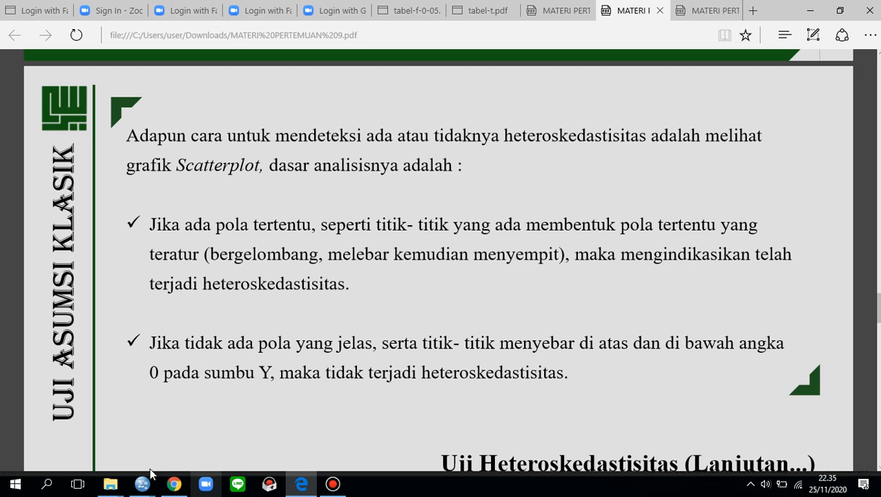
pyautogui.moveTo(96, 427)
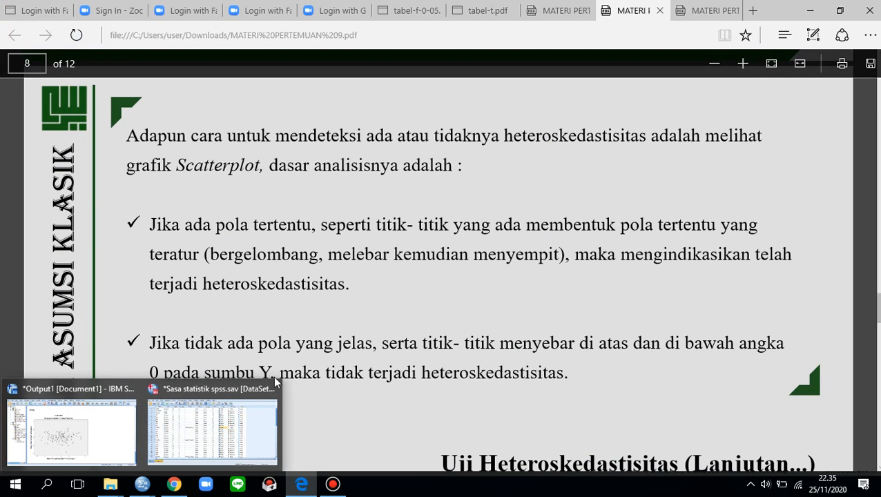
pyautogui.moveTo(302, 485)
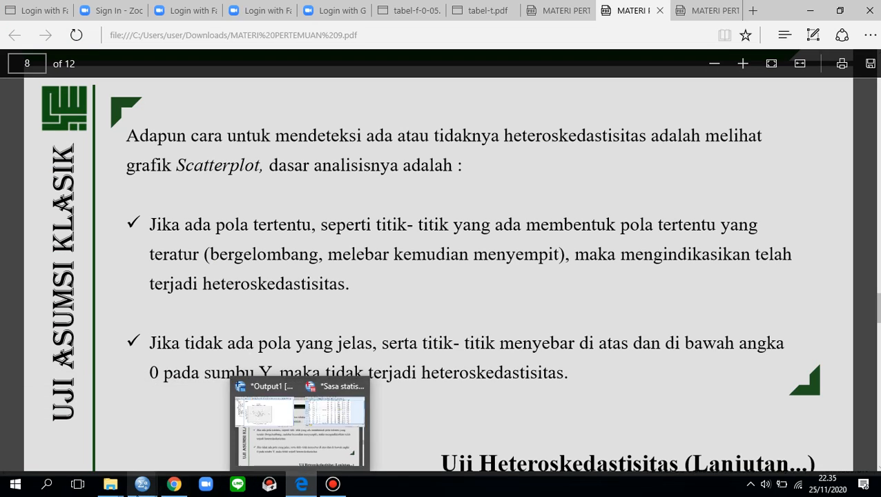
pyautogui.moveTo(113, 453)
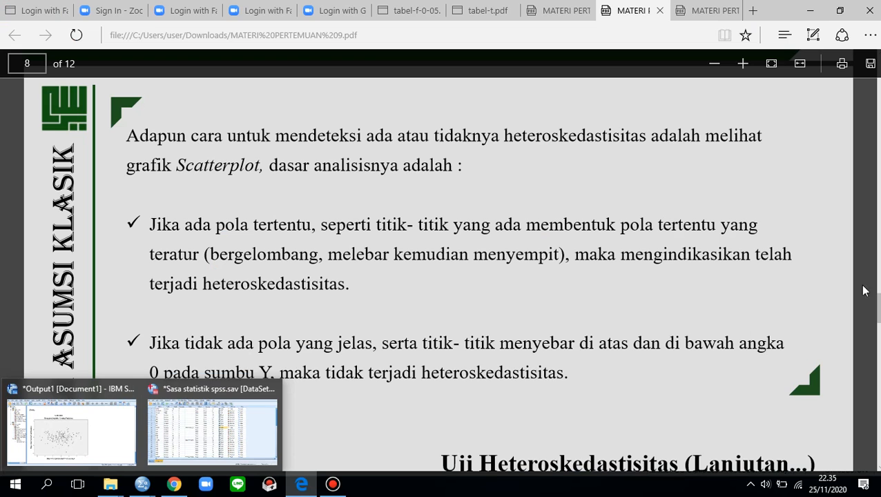
# Read the PDF's section on testing heteroskedasticity with the Glejser test (Uji Glejser).
pyautogui.moveTo(878, 308); pyautogui.dragTo(879, 344)
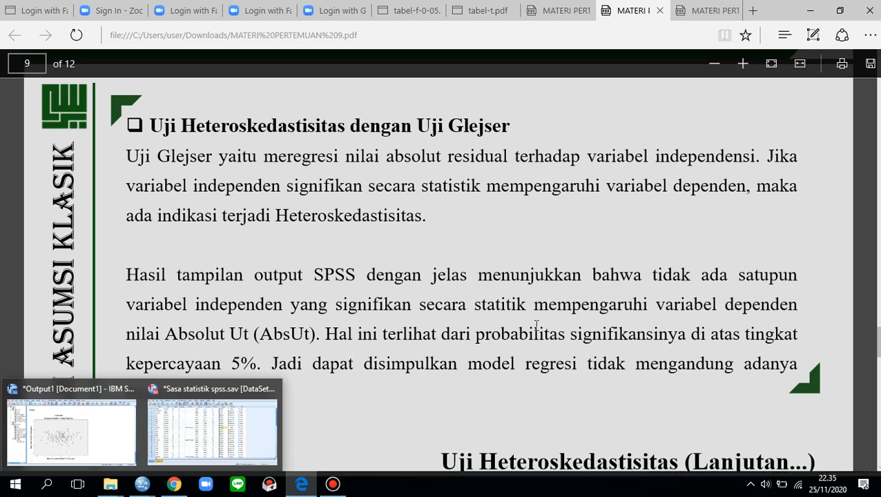
pyautogui.doubleClick(564, 326)
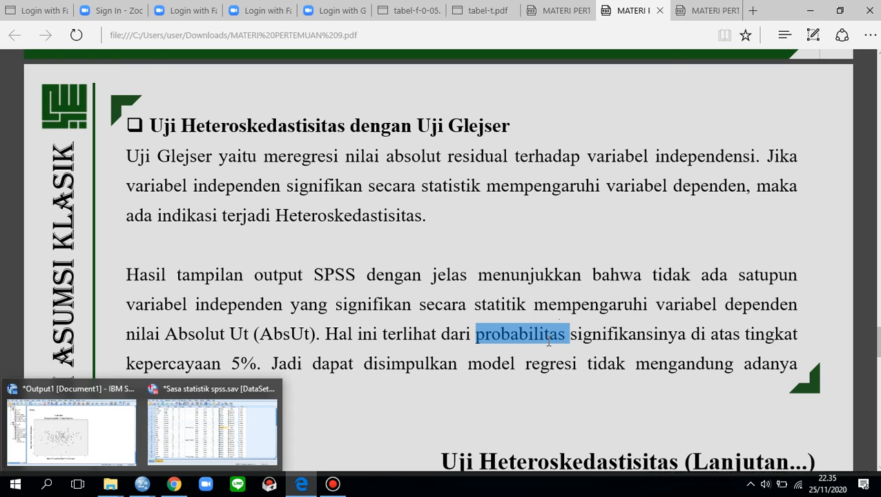
pyautogui.click(553, 369)
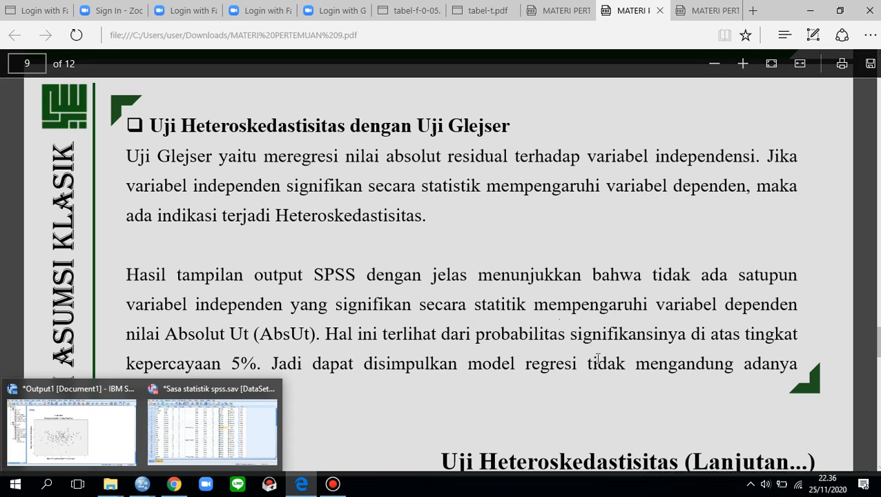
pyautogui.scroll(-1, 874, 341)
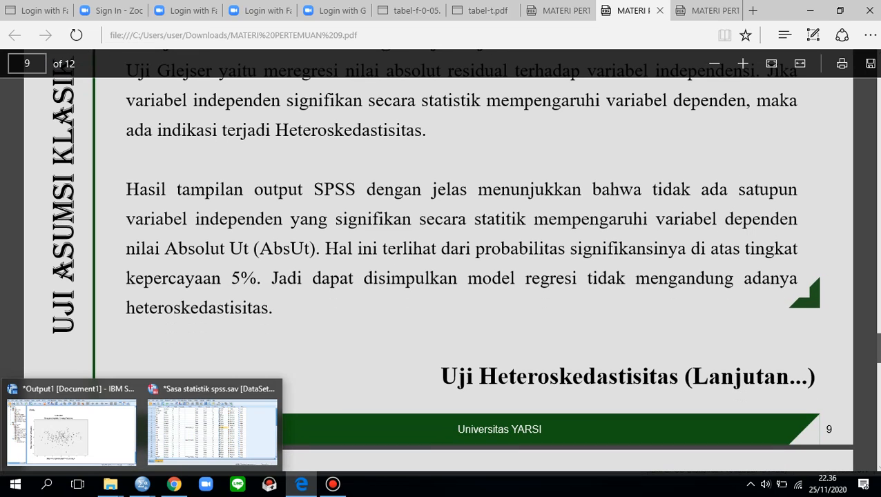
pyautogui.moveTo(879, 348); pyautogui.dragTo(878, 349)
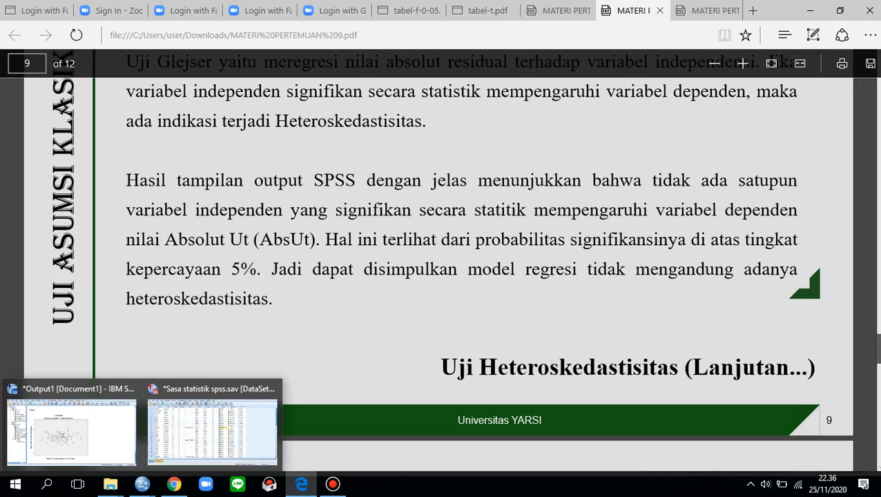
pyautogui.moveTo(878, 350)
pyautogui.mouseDown()
pyautogui.moveTo(878, 377)
pyautogui.moveTo(878, 333)
pyautogui.moveTo(878, 346)
pyautogui.mouseUp()
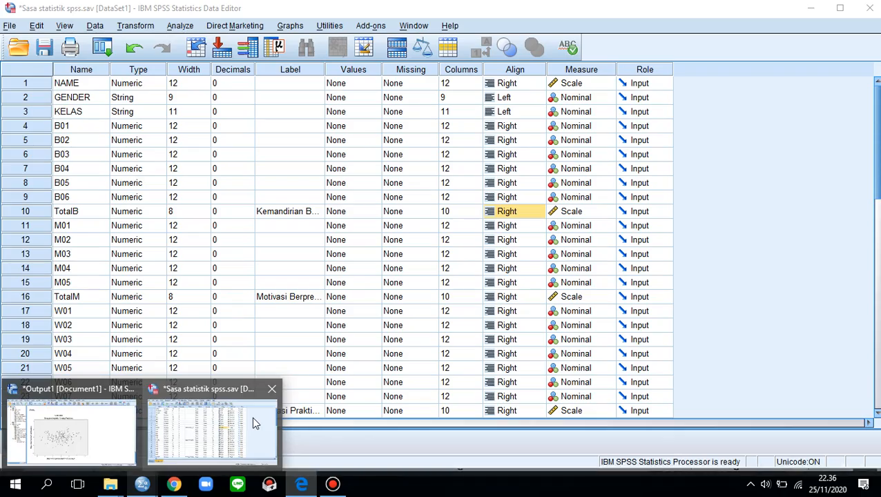
# Switch back to the SPSS Data Editor and start computing a variable with Abs_RES1 as the target.
pyautogui.click(252, 417)
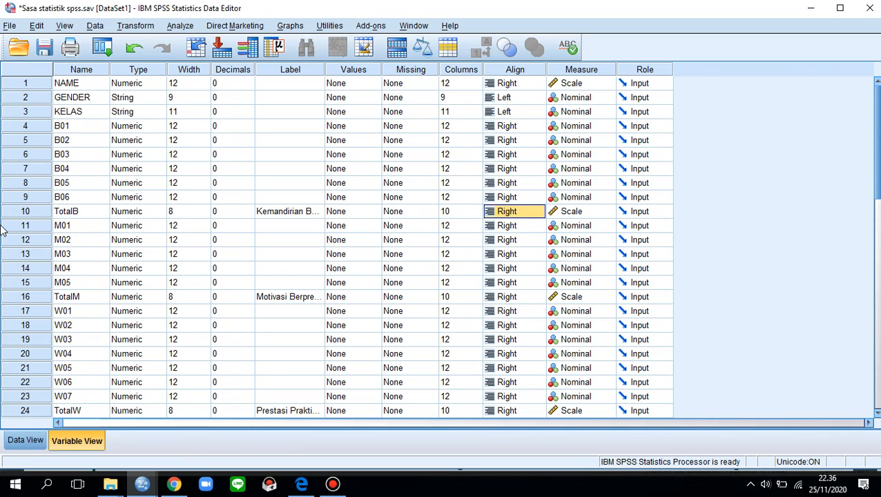
pyautogui.click(137, 26)
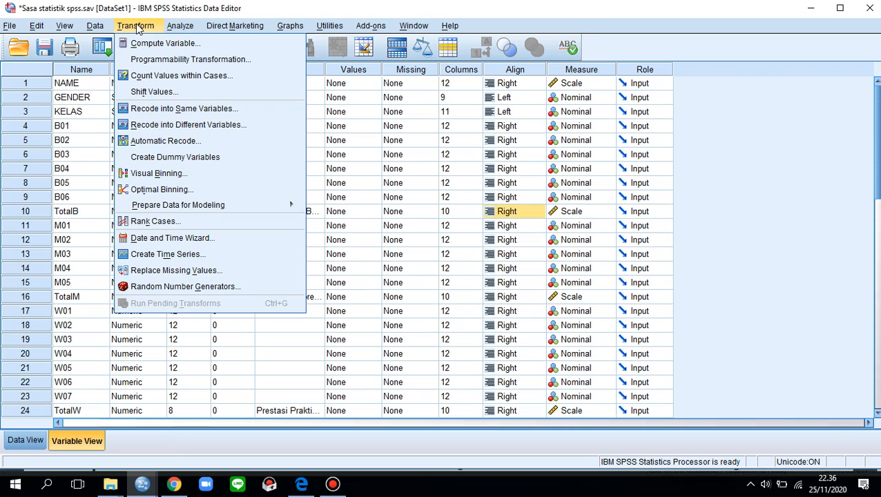
pyautogui.click(198, 48)
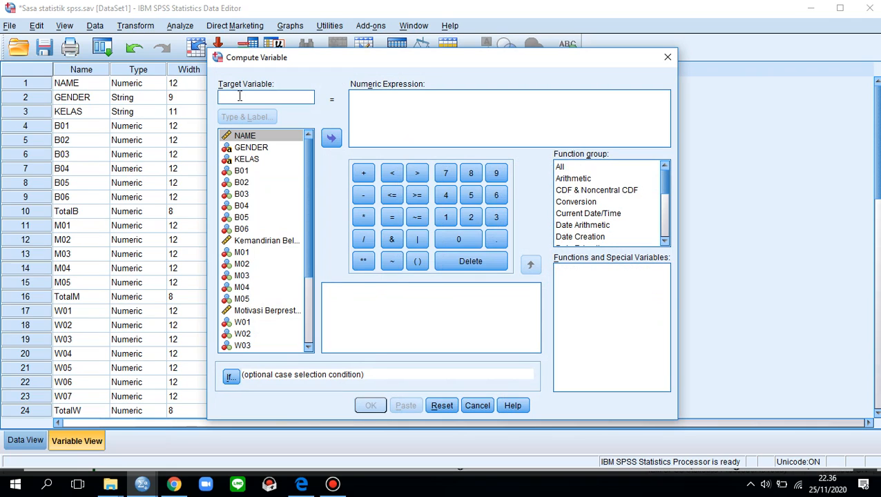
pyautogui.write('bs')
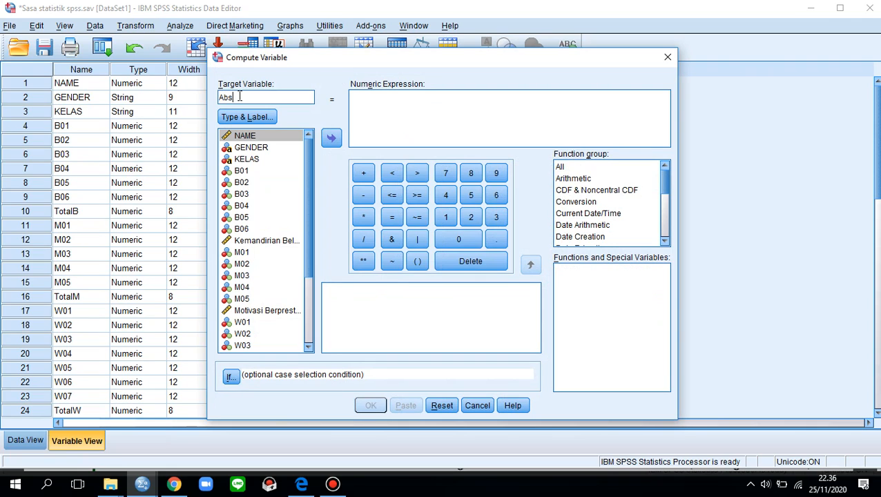
pyautogui.write('_RES1')
pyautogui.moveTo(309, 187); pyautogui.dragTo(320, 253)
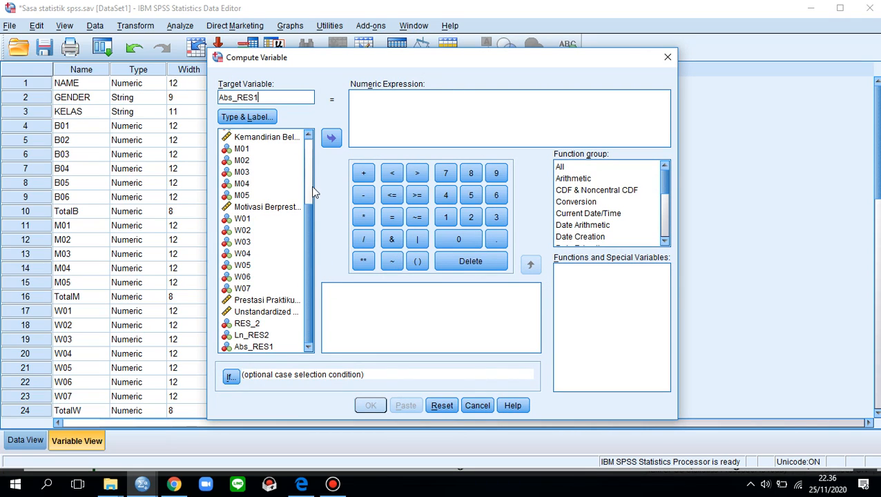
pyautogui.moveTo(305, 220); pyautogui.dragTo(302, 141)
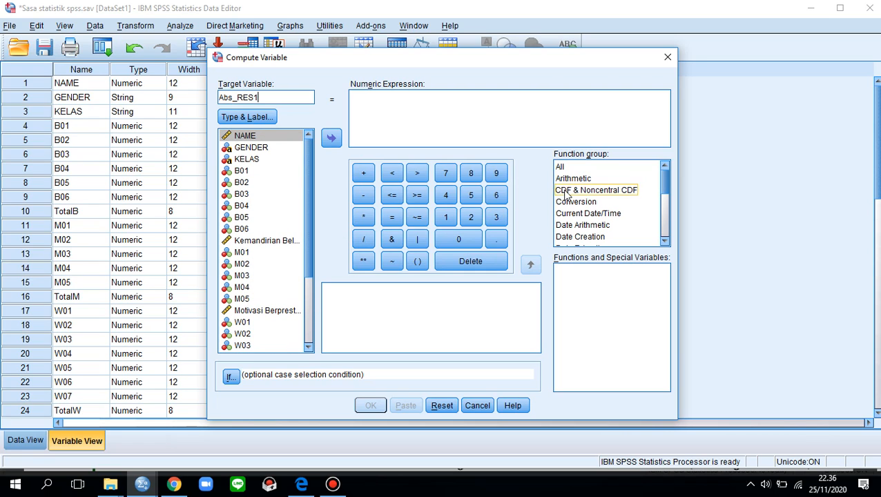
# Insert the Abs function from the All function group into the numeric expression and clear its placeholder argument.
pyautogui.click(597, 166)
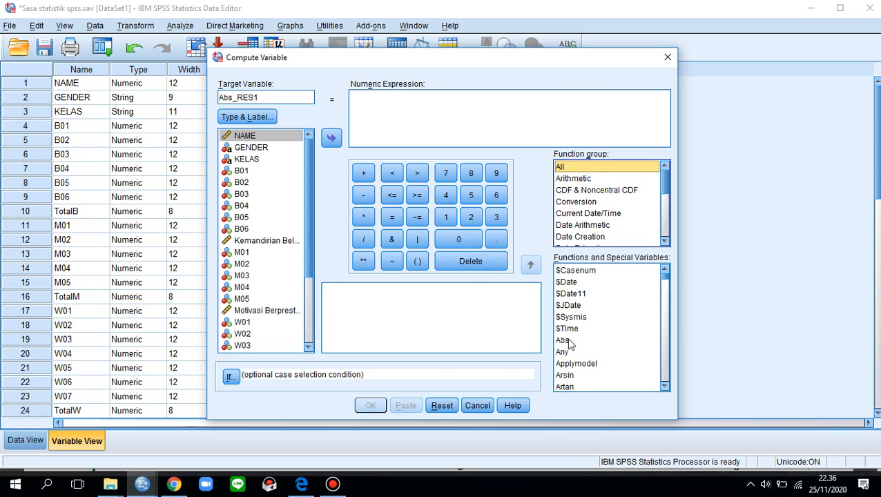
pyautogui.click(566, 341)
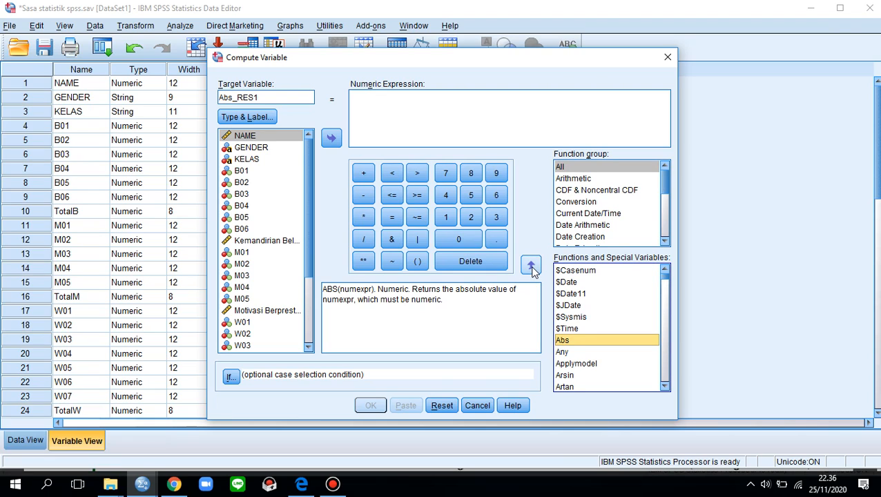
pyautogui.click(531, 268)
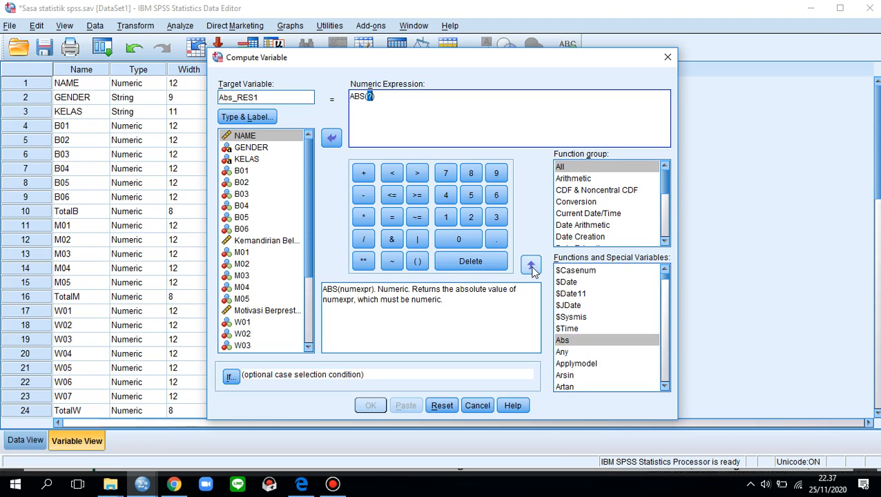
pyautogui.click(373, 98)
pyautogui.press('BackSpace')
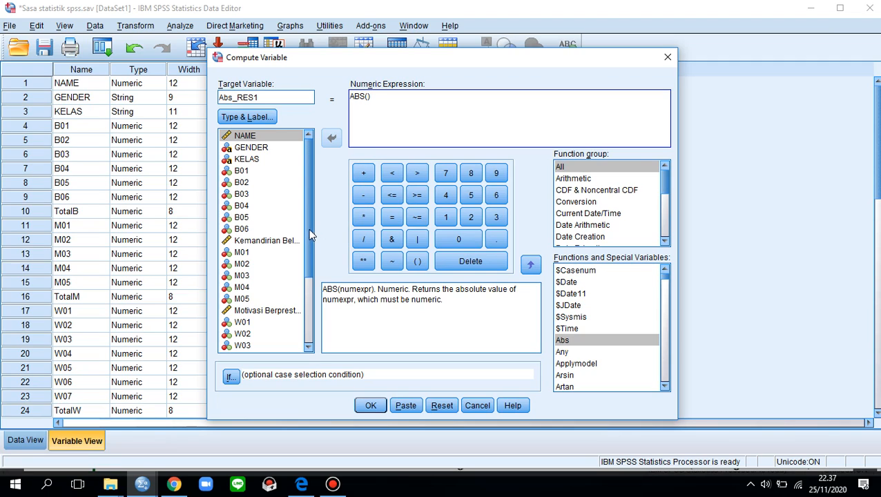
# Complete the expression as ABS(RES_1) with the Unstandardized Residual variable and run the computation, overwriting the existing Abs_RES1 variable.
pyautogui.scroll(-3, 296, 330)
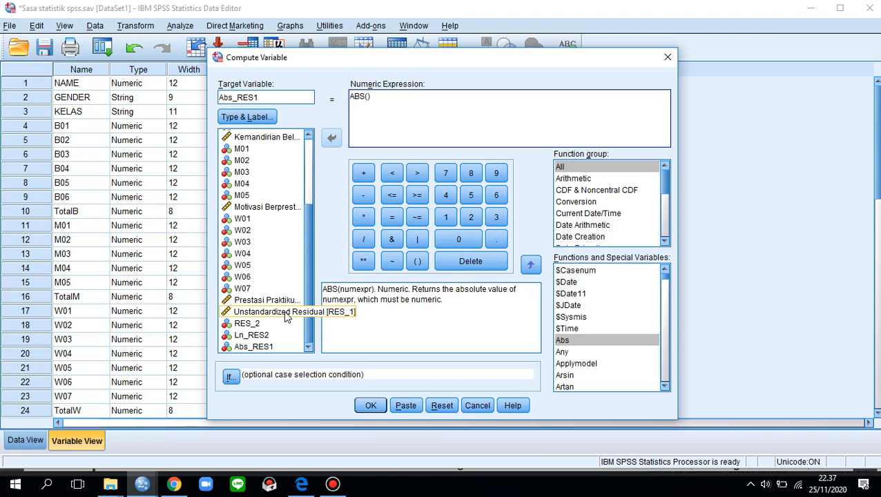
pyautogui.click(286, 316)
pyautogui.click(332, 140)
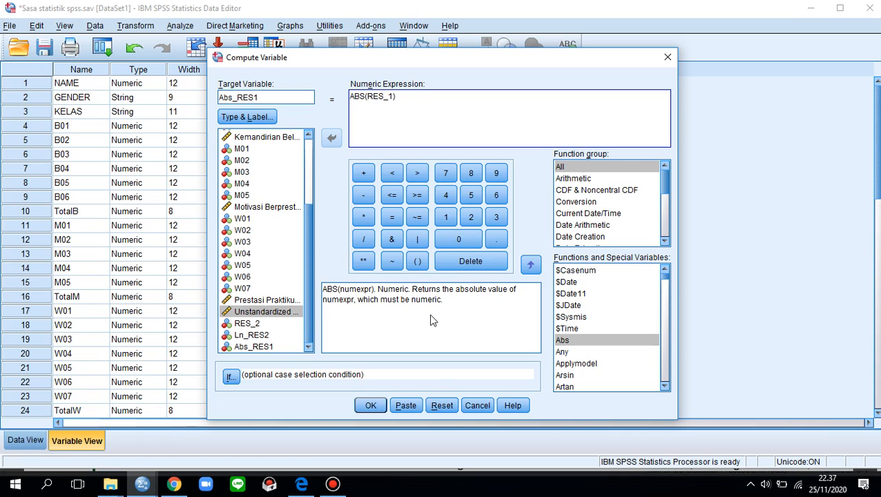
pyautogui.click(371, 407)
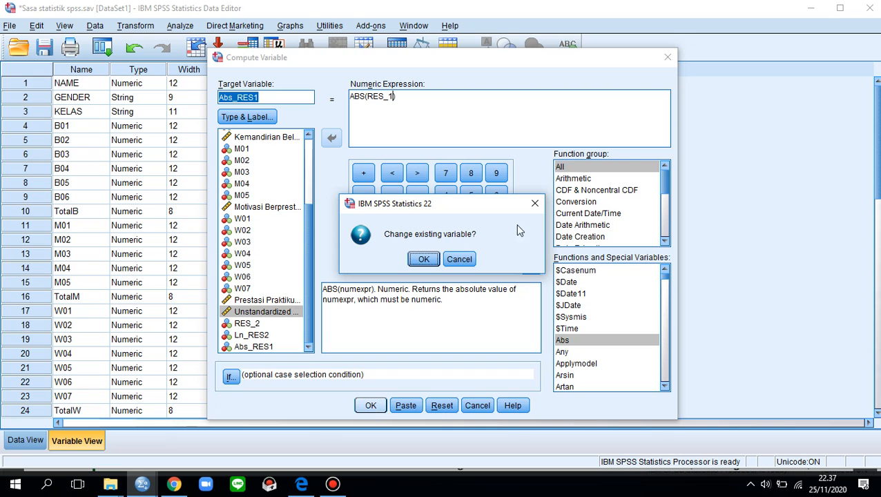
pyautogui.click(426, 258)
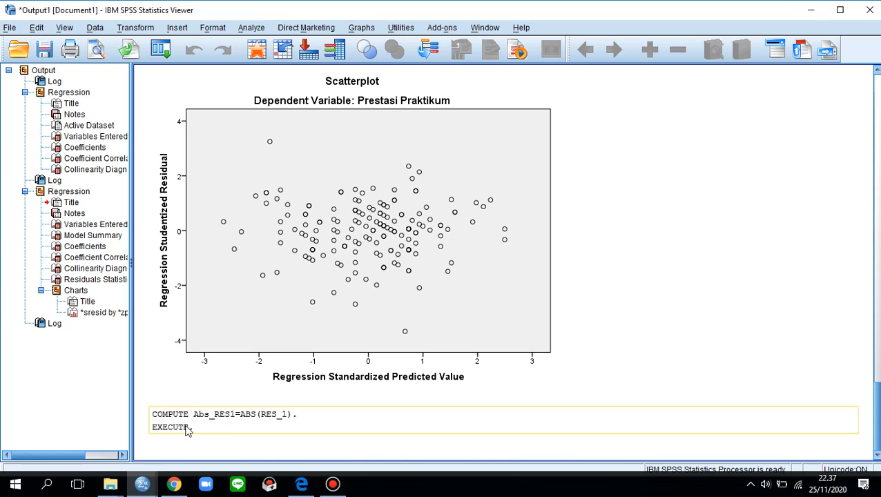
# Return to the Data Editor, open Linear Regression and replace the dependent variable Prestasi Praktikum with Abs_RES1.
pyautogui.moveTo(141, 487)
pyautogui.click(175, 455)
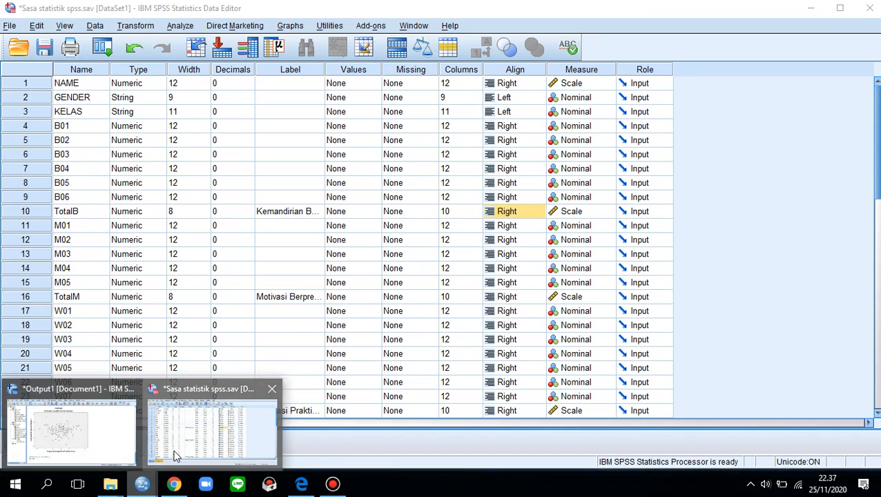
pyautogui.click(182, 26)
pyautogui.moveTo(265, 164)
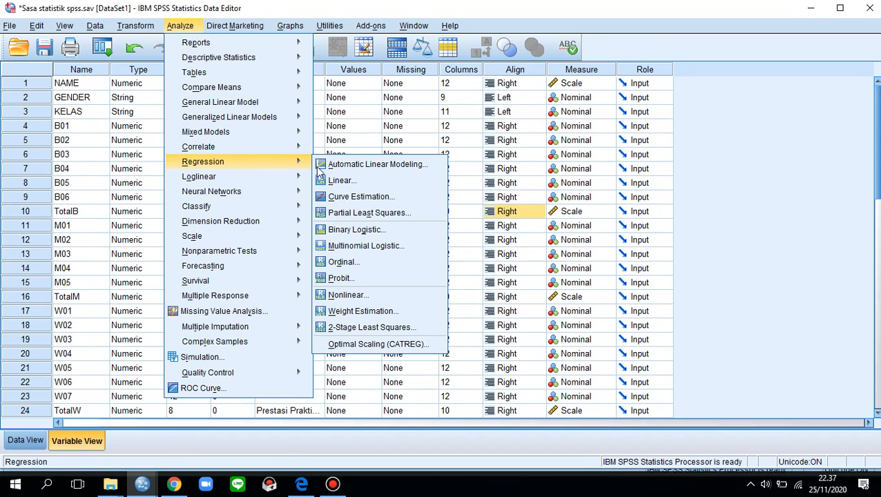
pyautogui.click(341, 181)
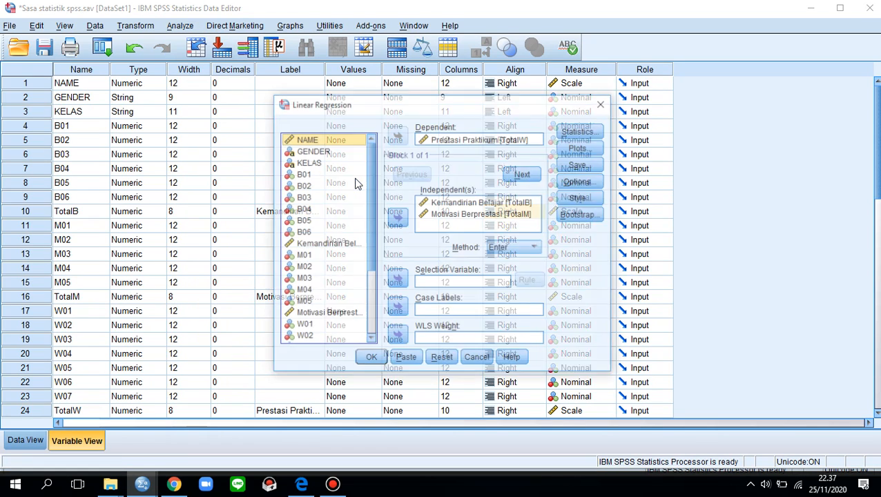
pyautogui.click(475, 138)
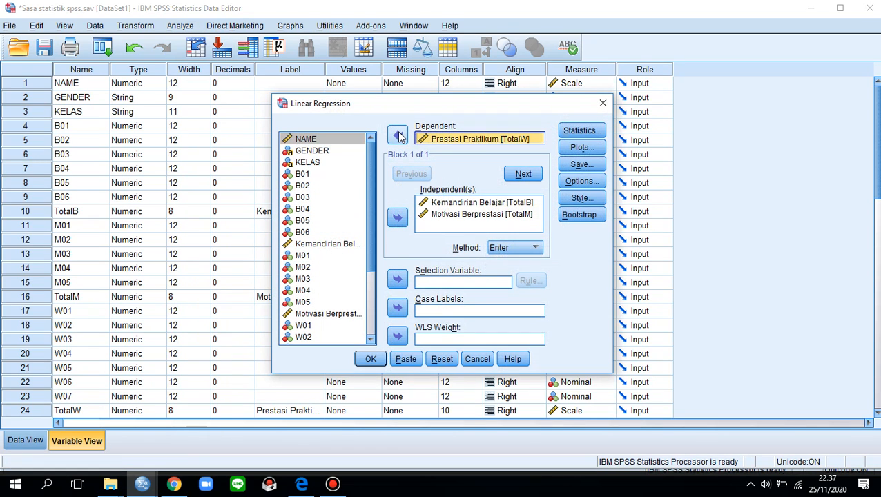
pyautogui.click(397, 135)
pyautogui.moveTo(373, 191); pyautogui.dragTo(370, 254)
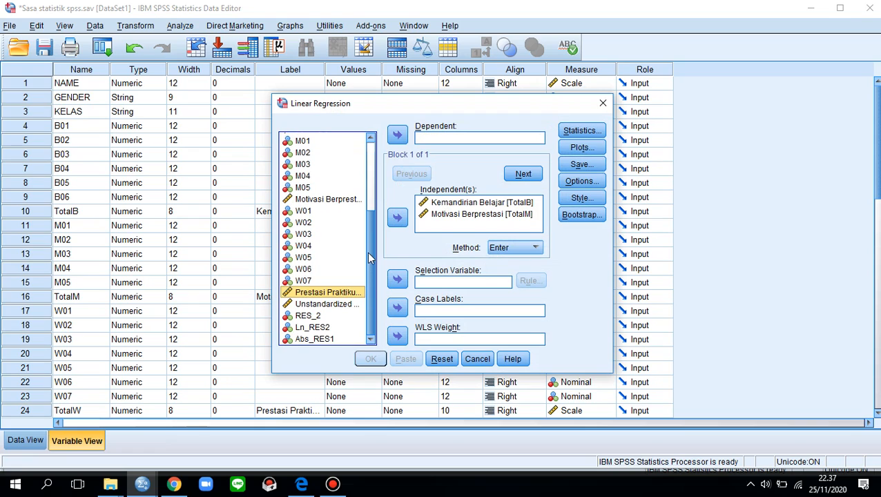
pyautogui.click(319, 338)
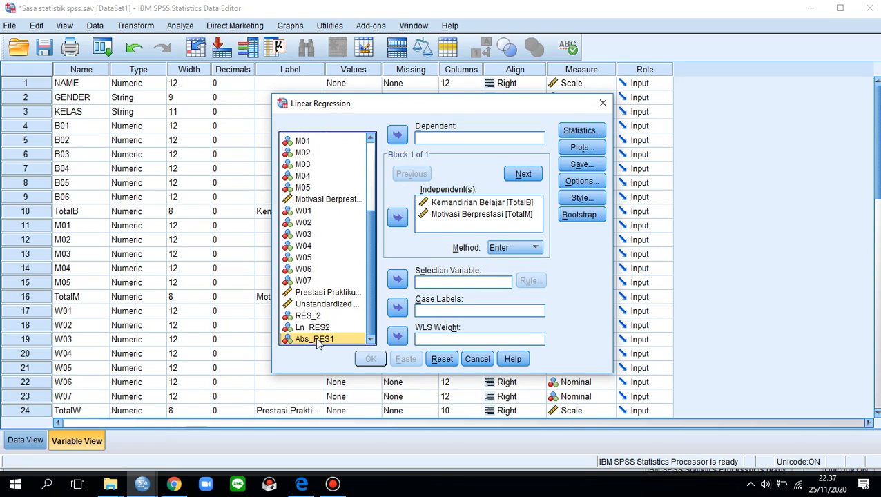
pyautogui.click(398, 133)
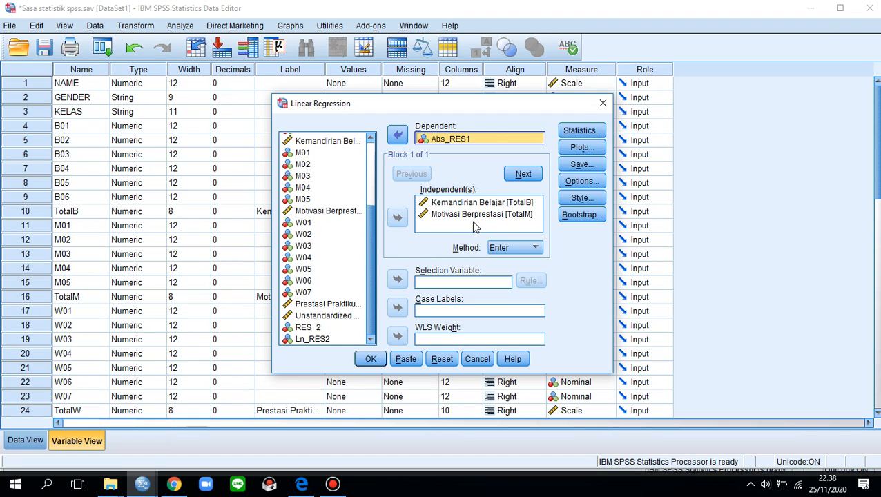
# Enable Estimates and Model fit in the regression statistics options.
pyautogui.click(581, 164)
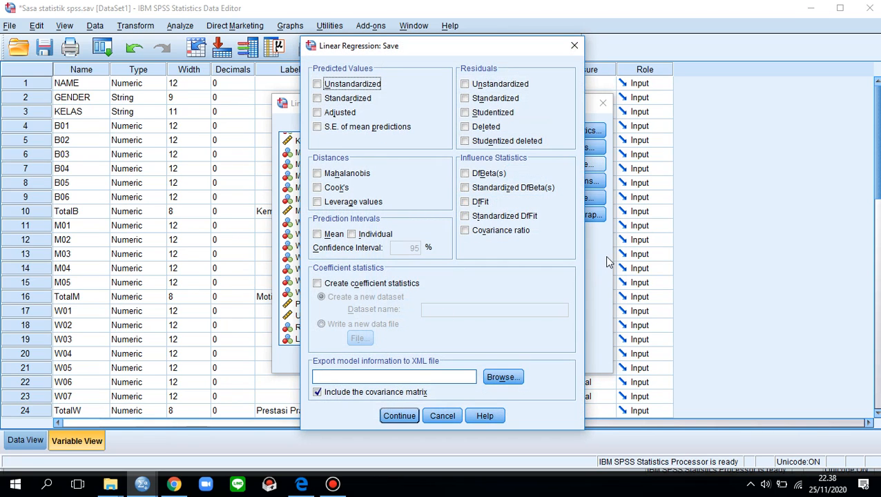
pyautogui.click(576, 45)
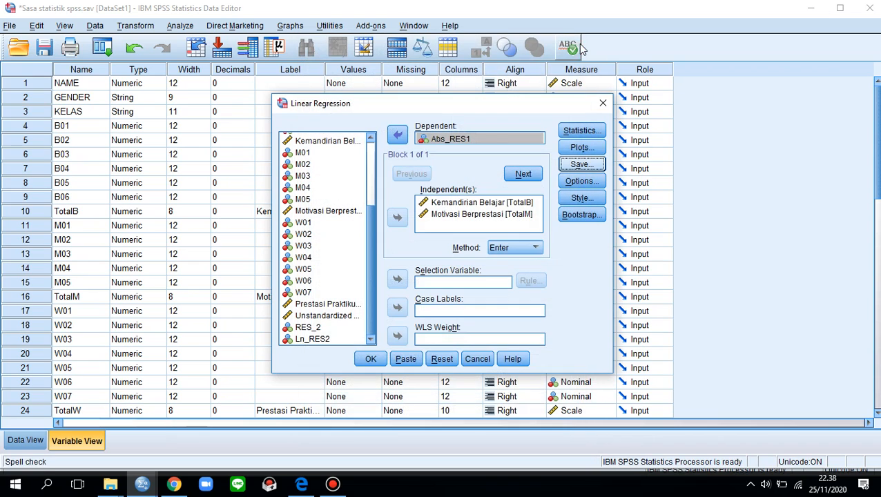
pyautogui.click(577, 135)
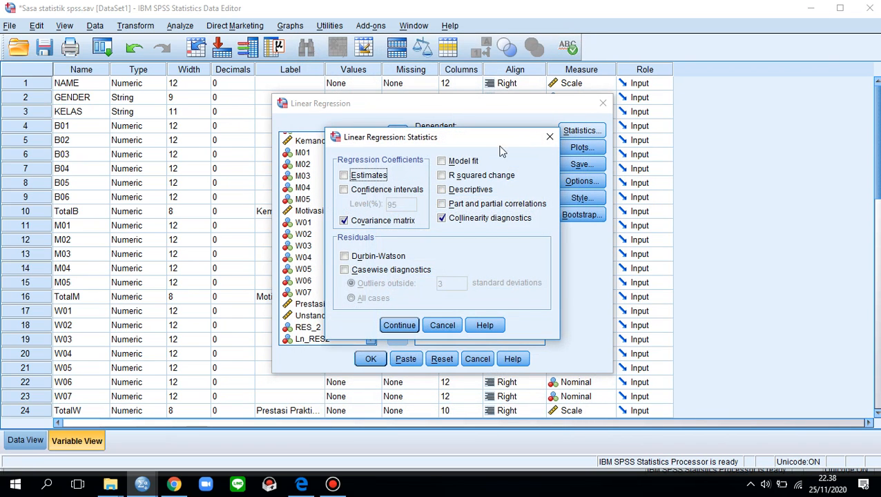
pyautogui.click(372, 178)
pyautogui.click(442, 162)
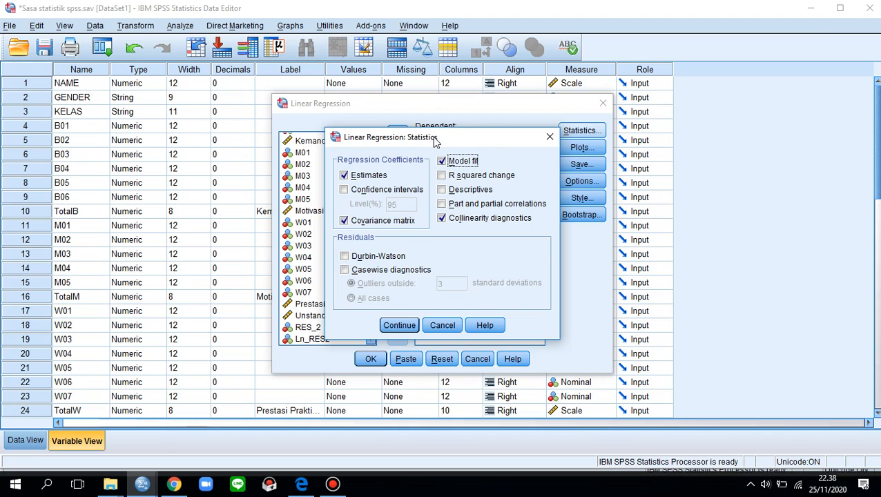
pyautogui.click(400, 326)
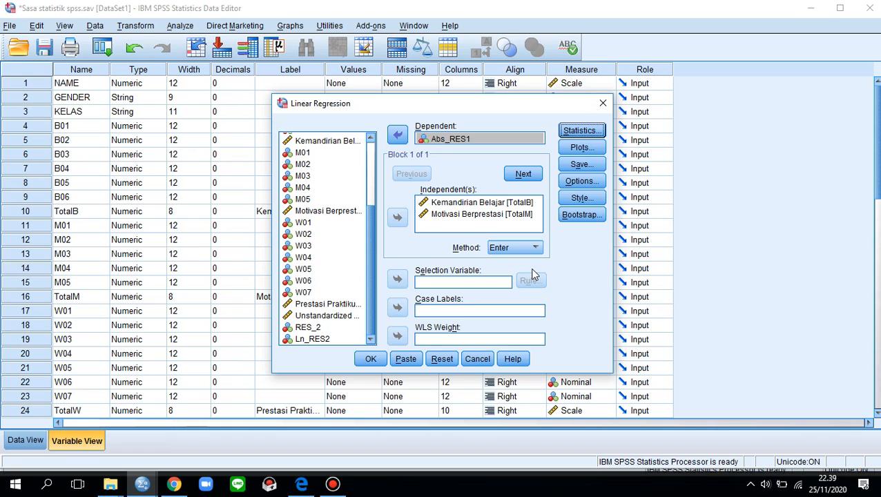
# Check the regression's save options, leave them as they are, and run the regression on Abs_RES1.
pyautogui.click(581, 165)
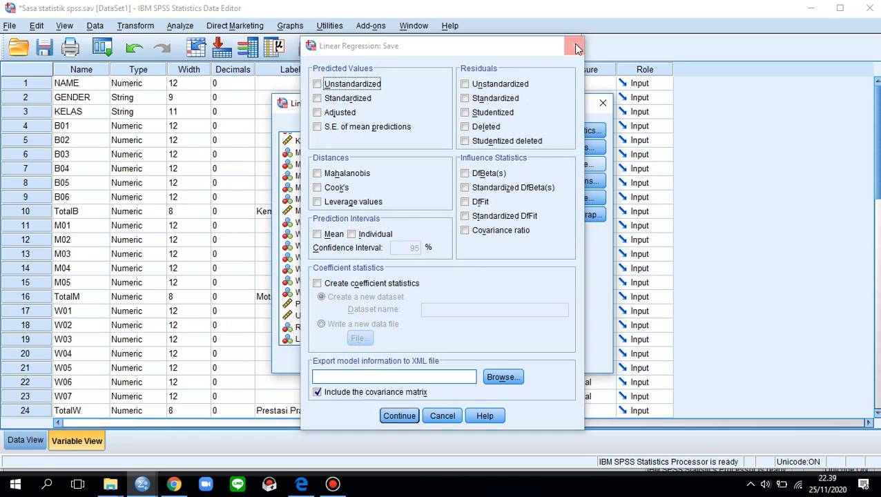
pyautogui.click(575, 46)
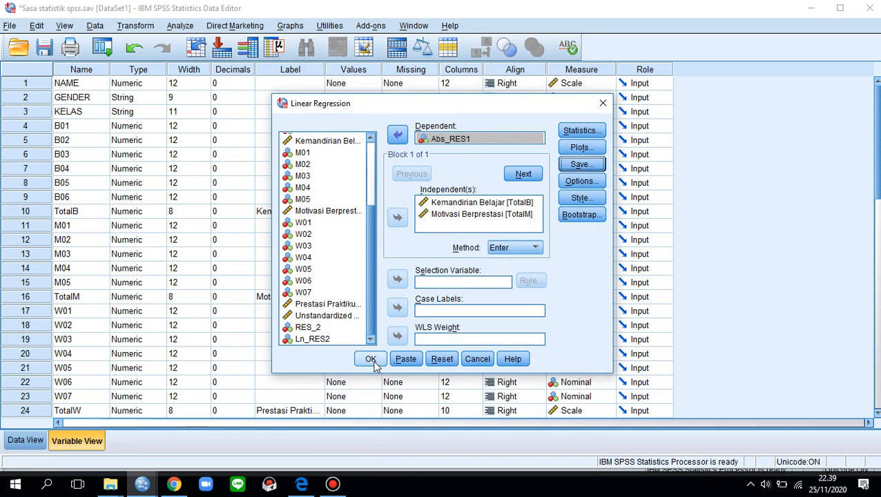
pyautogui.click(371, 359)
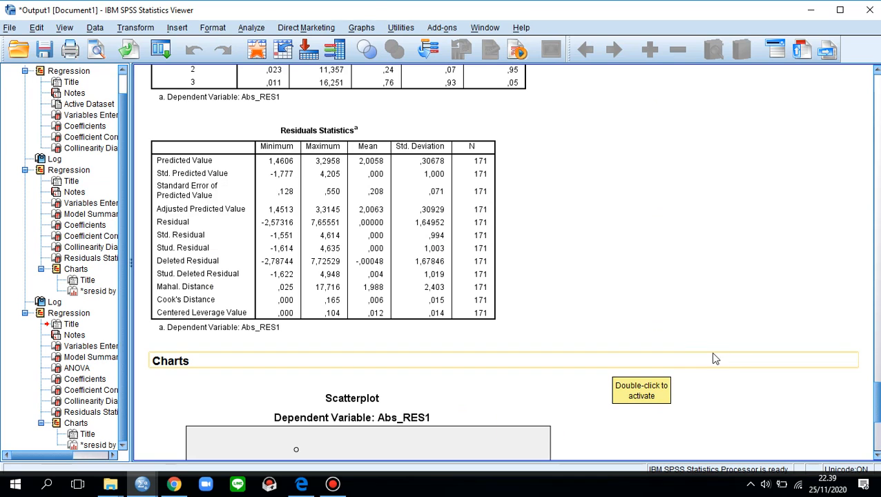
# Examine the Abs_RES1 regression output, including the scatterplot, Model Summary, ANOVA and the significance values in the Coefficients table.
pyautogui.scroll(-8, 513, 261)
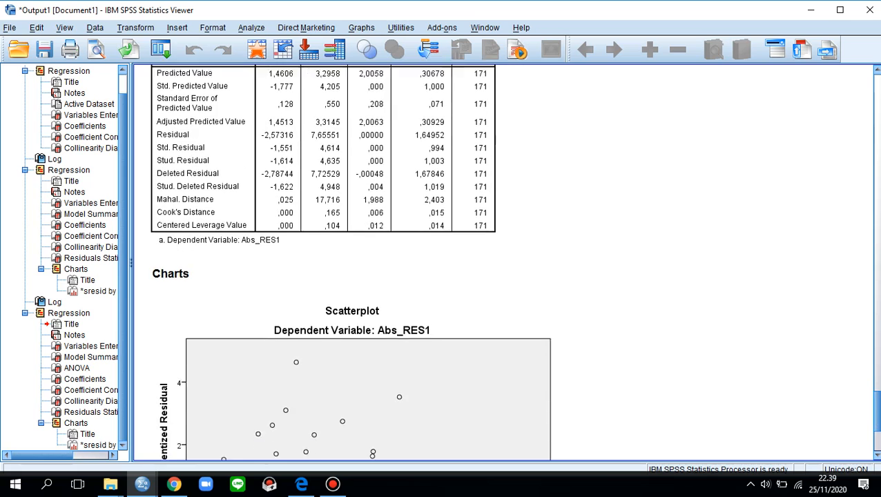
pyautogui.scroll(10, 874, 367)
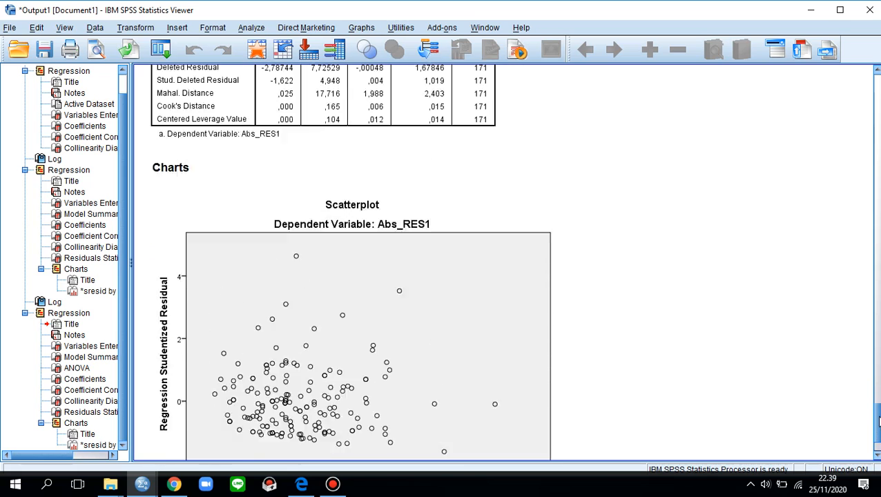
pyautogui.scroll(1, 873, 367)
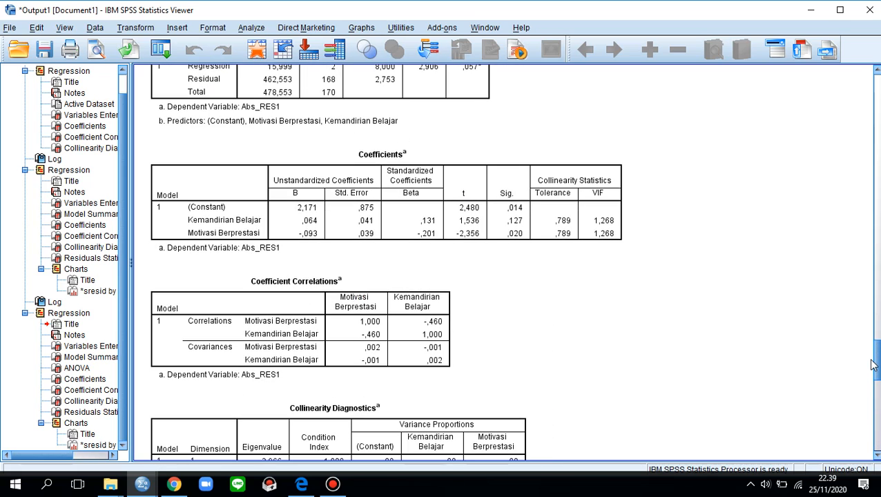
pyautogui.scroll(-3, 873, 366)
pyautogui.scroll(3, 874, 367)
pyautogui.scroll(10, 874, 366)
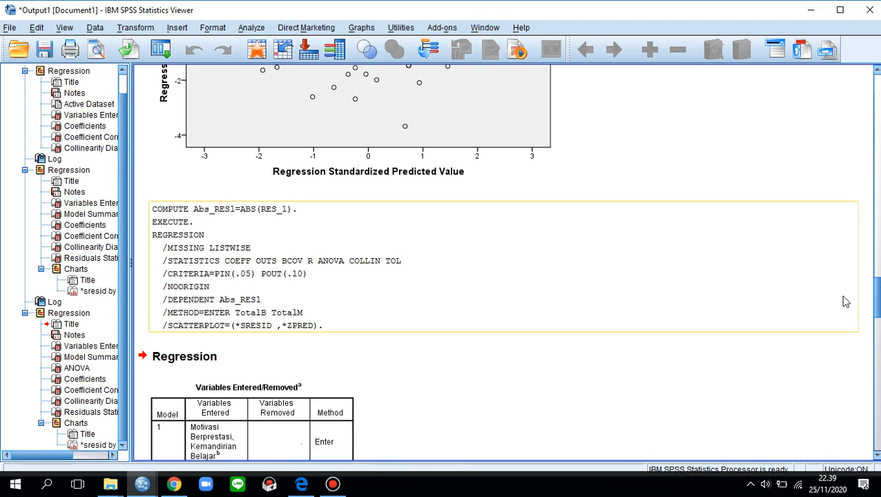
pyautogui.scroll(-10, 874, 307)
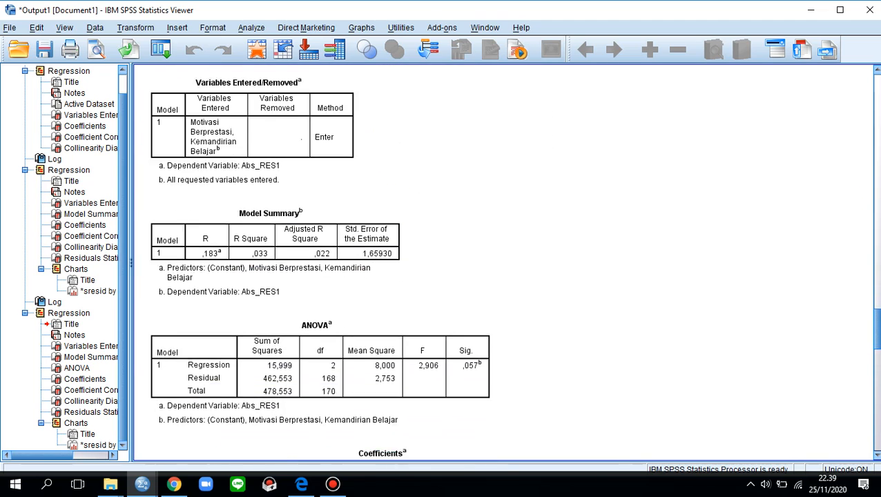
pyautogui.scroll(-5, 874, 345)
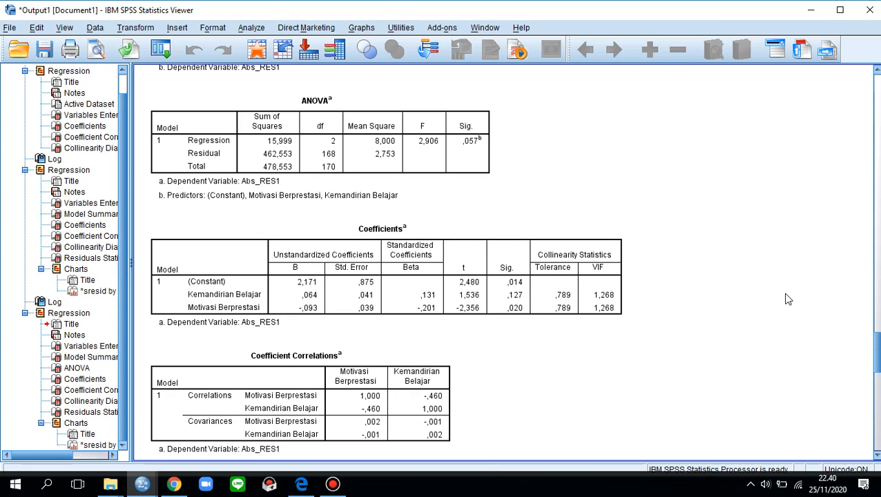
pyautogui.click(584, 243)
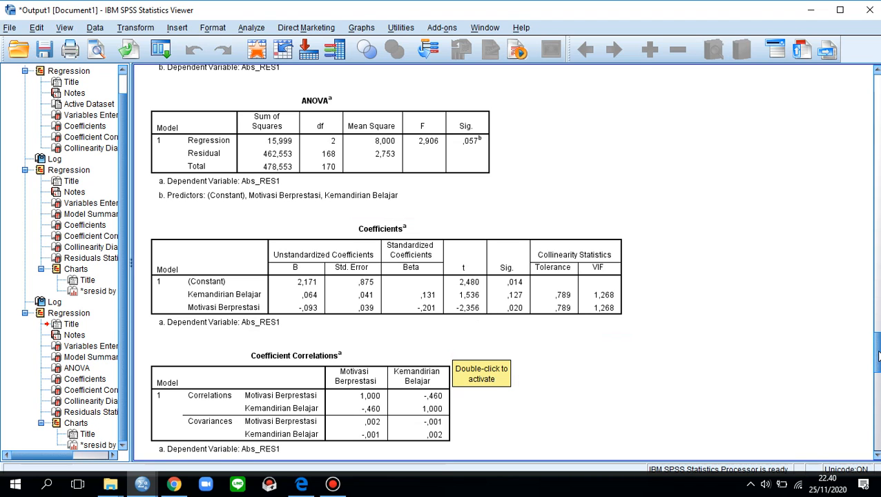
pyautogui.moveTo(878, 355); pyautogui.dragTo(878, 366)
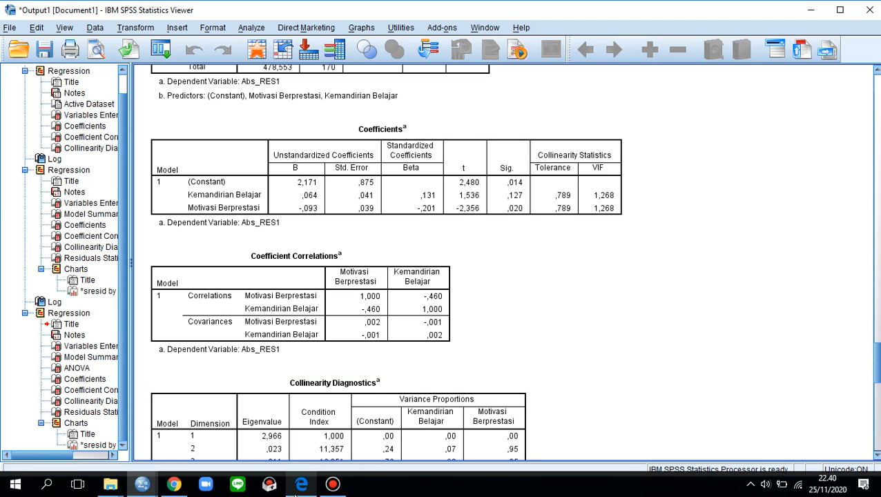
# Switch to the MATERI PERTEMUAN 9 PDF in Edge and read the Glejser test criteria and the Park test section (Uji Park).
pyautogui.moveTo(302, 484)
pyautogui.click(306, 437)
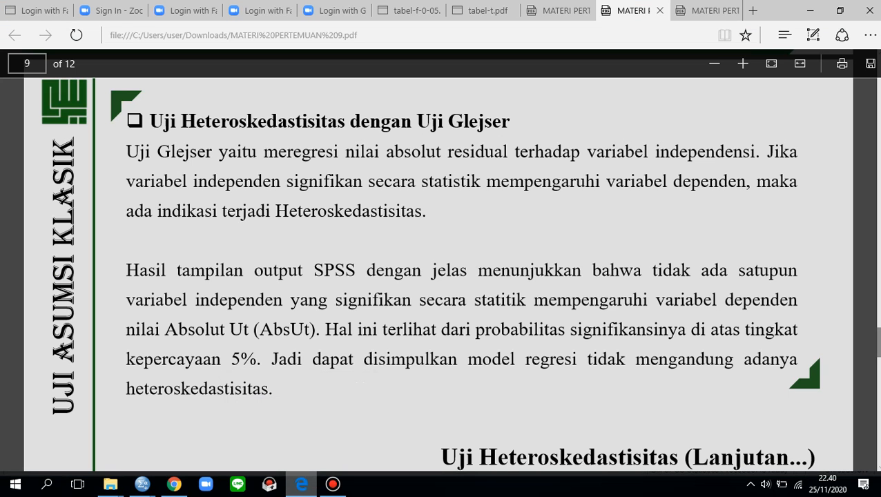
pyautogui.scroll(-5, 437, 274)
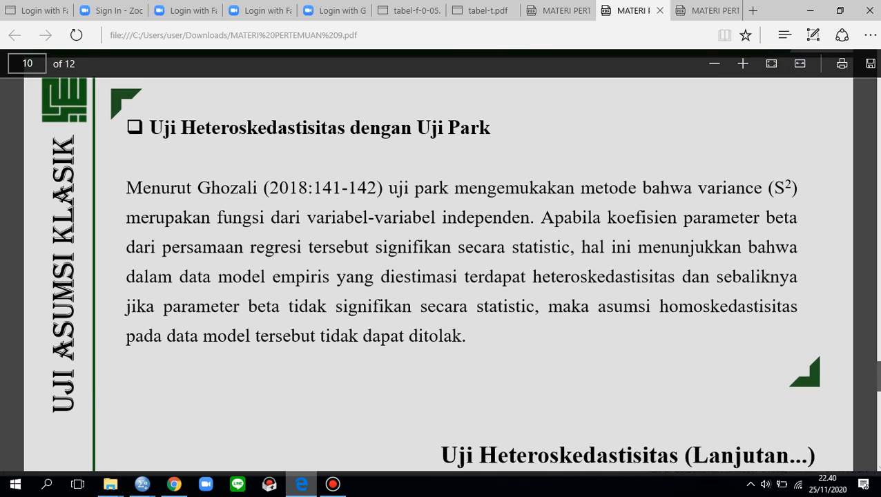
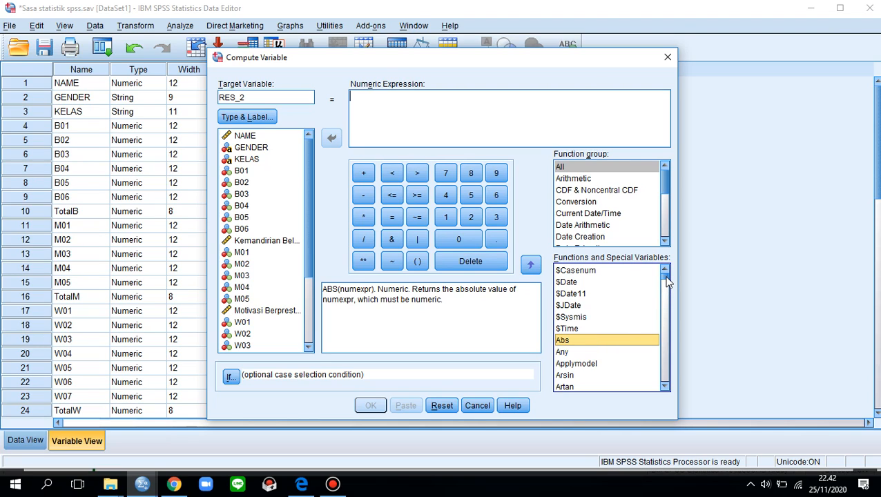
# Insert the Ln function into the numeric expression for RES_2 and clear its placeholder argument.
pyautogui.moveTo(666, 280); pyautogui.dragTo(668, 321)
pyautogui.click(567, 343)
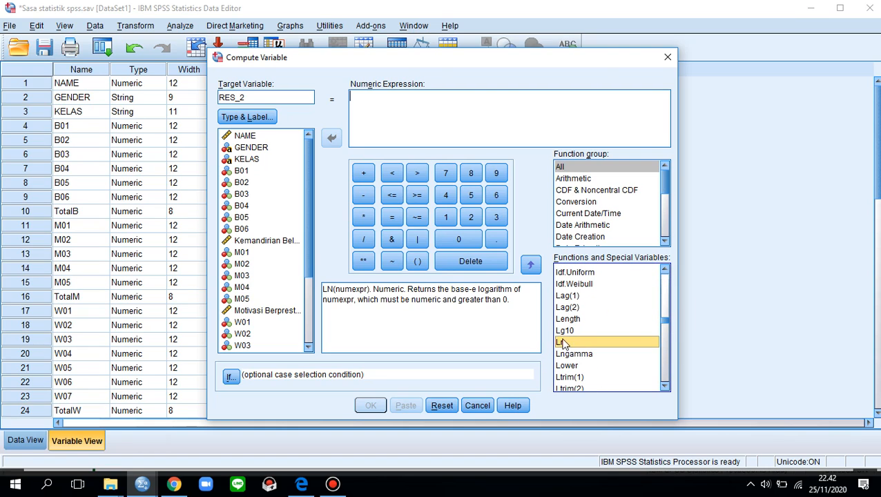
pyautogui.click(530, 267)
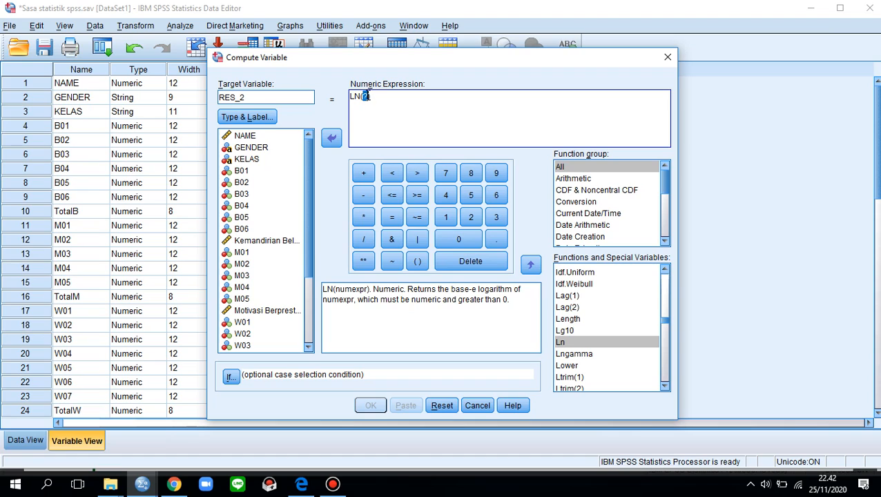
pyautogui.click(369, 96)
pyautogui.press('BackSpace')
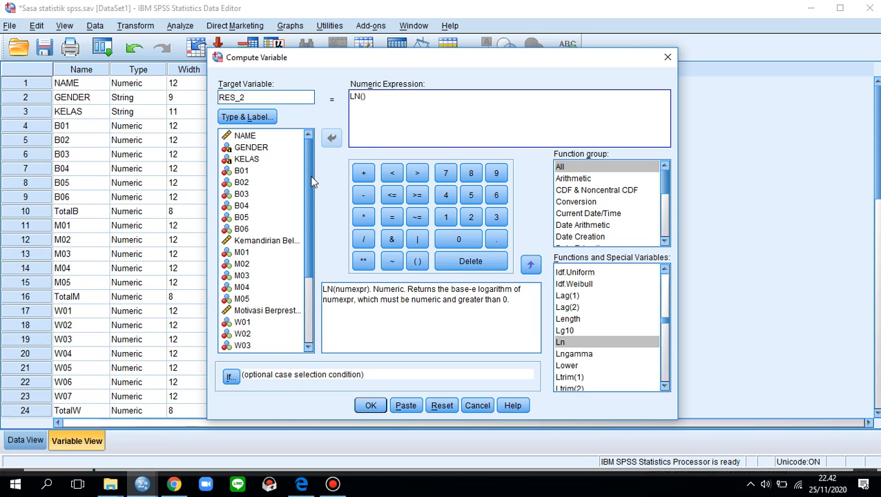
# Complete the expression as LN(RES_1 * RES_1) using the unstandardized residual and compute it, overwriting the existing RES_2 variable.
pyautogui.moveTo(311, 181); pyautogui.dragTo(308, 282)
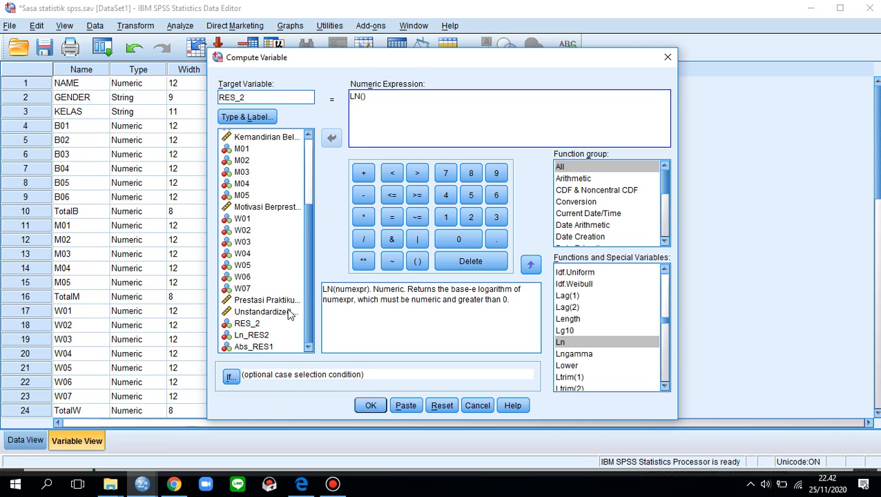
pyautogui.click(290, 312)
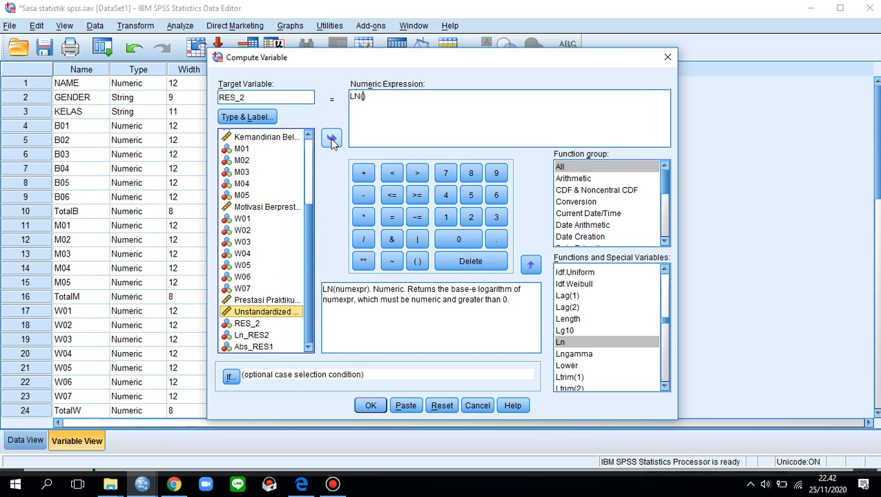
pyautogui.click(332, 141)
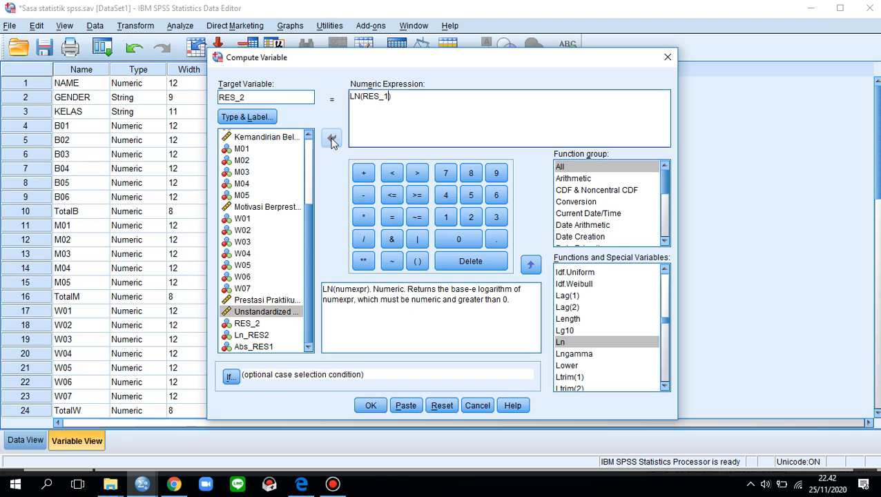
pyautogui.click(363, 217)
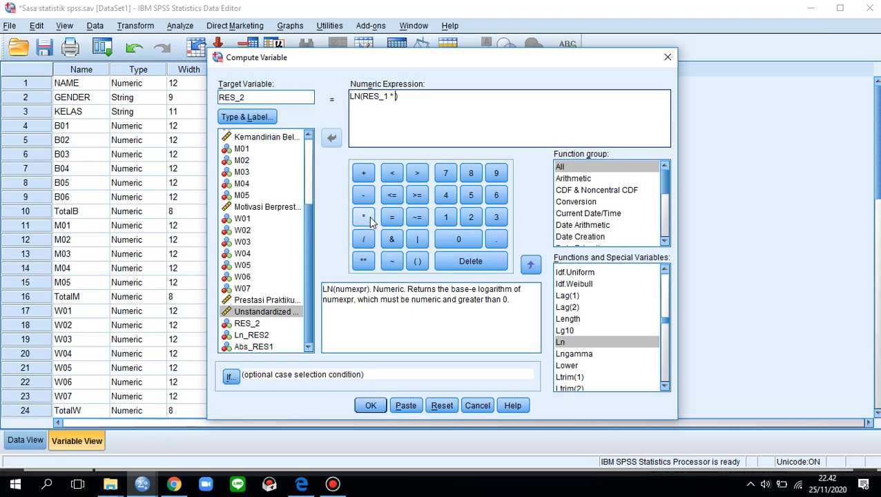
pyautogui.click(280, 312)
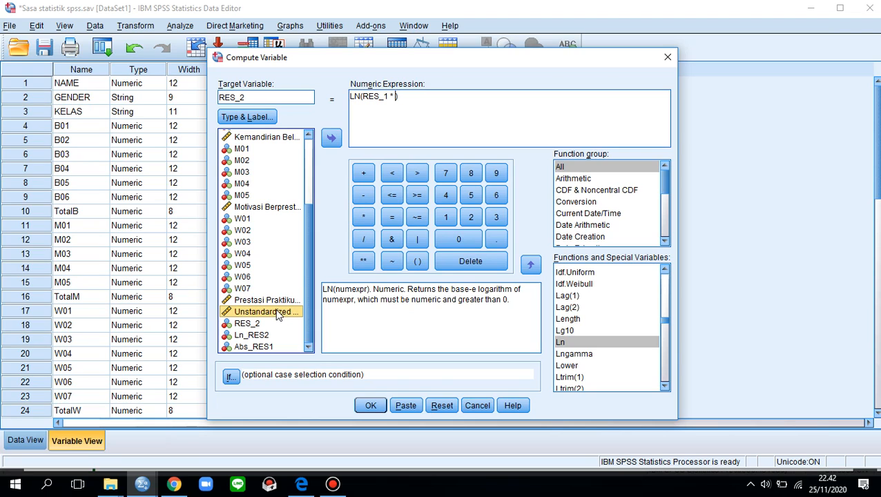
pyautogui.click(332, 140)
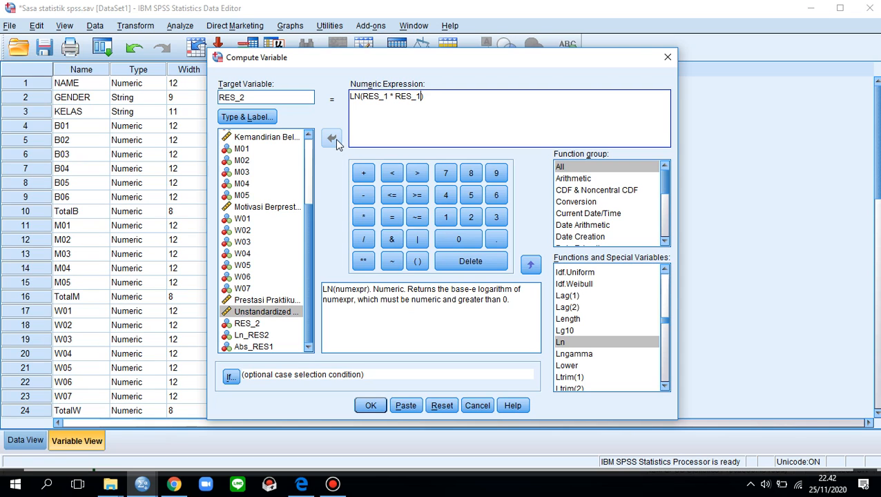
pyautogui.click(366, 406)
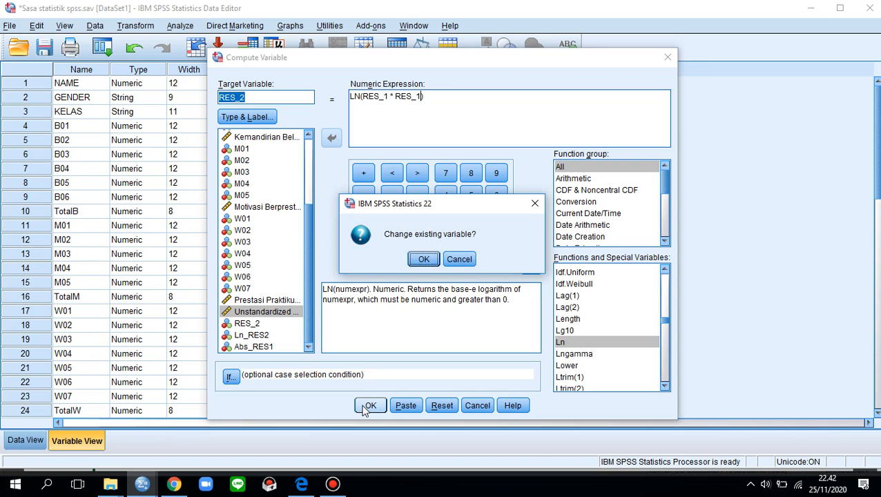
pyautogui.click(423, 259)
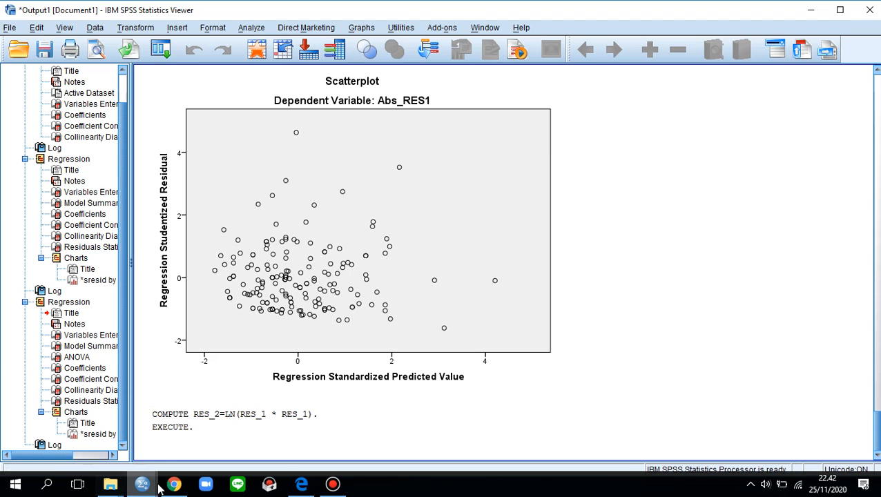
# Return to the Data Editor, start another Compute Variable transformation and set the target variable to Ln_RES2.
pyautogui.moveTo(144, 480)
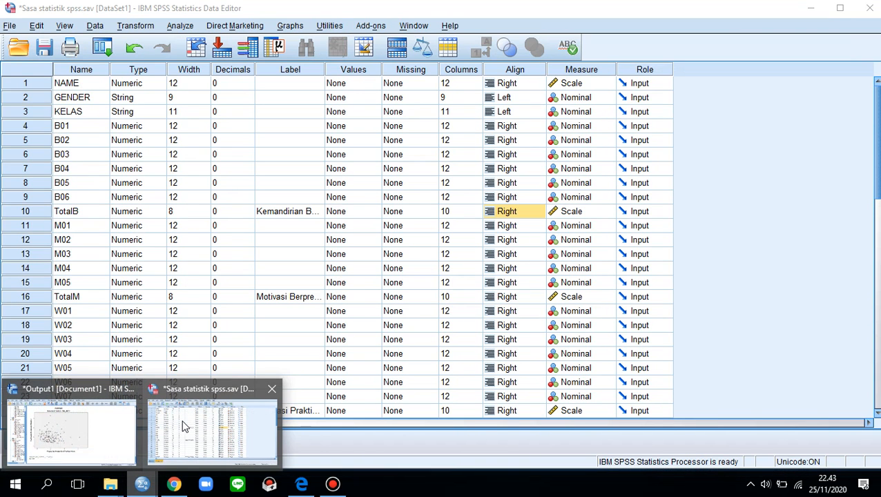
pyautogui.click(183, 425)
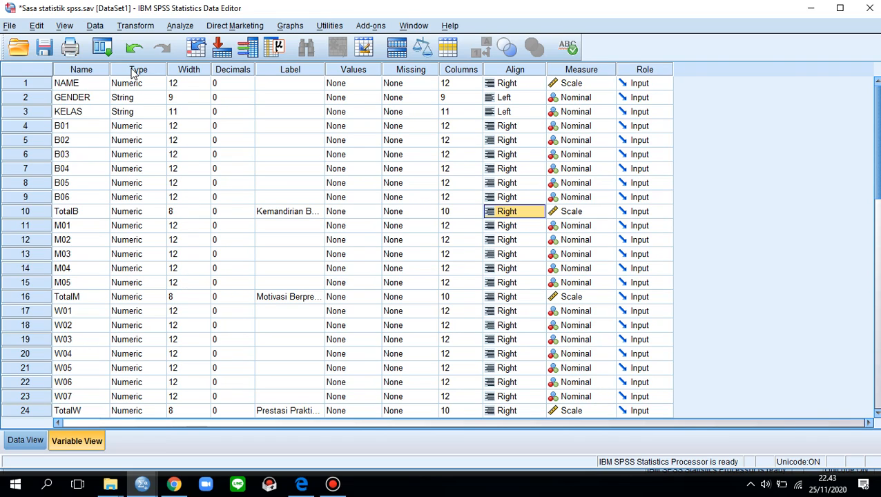
pyautogui.click(144, 25)
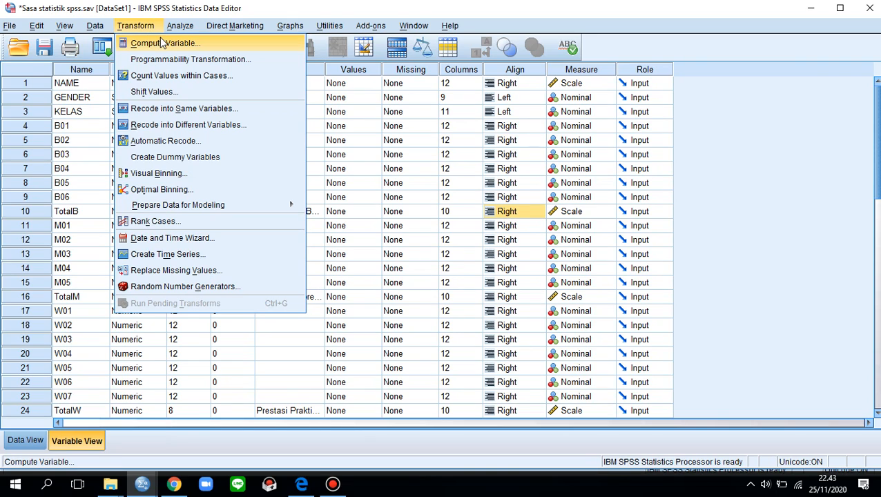
pyautogui.click(161, 43)
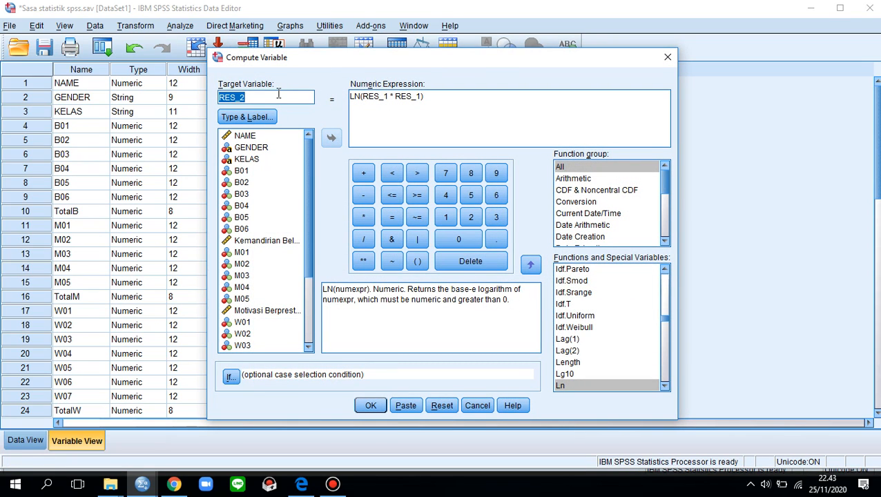
pyautogui.press('BackSpace')
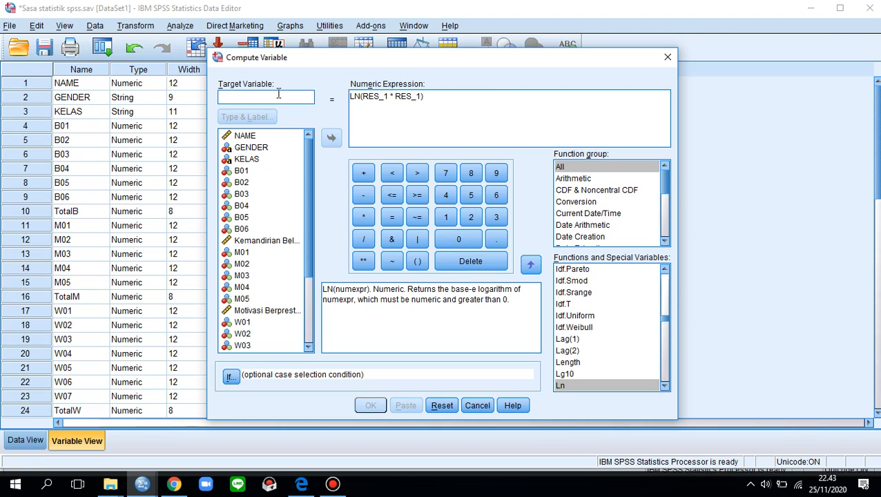
pyautogui.write('Ln')
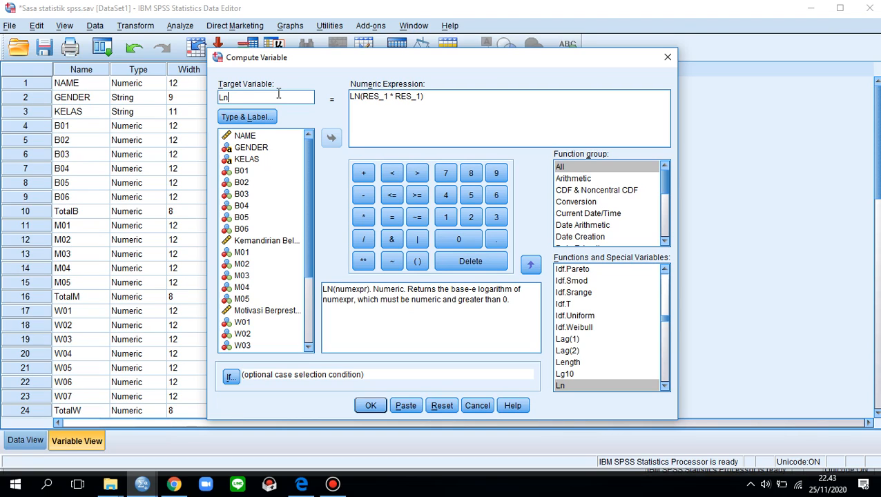
pyautogui.write('_RES2')
# Clear the whole LN(RES_1 * RES_1) numeric expression.
pyautogui.click(385, 98)
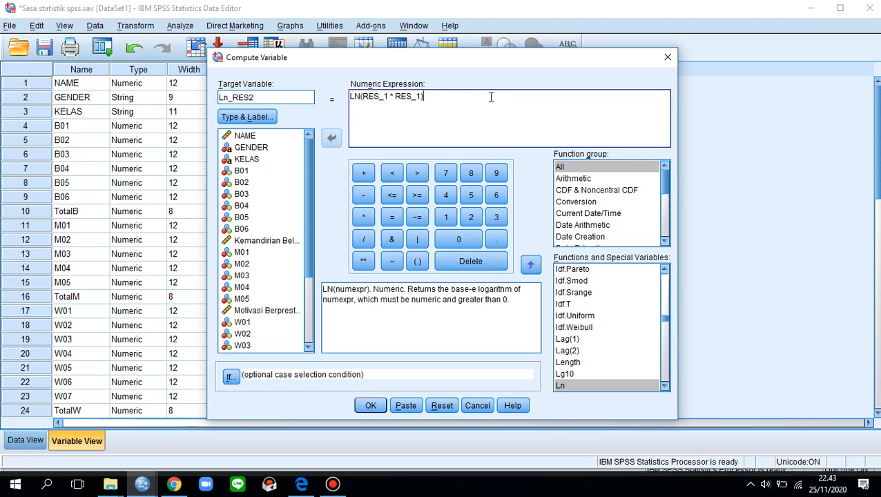
pyautogui.press('BackSpace')
pyautogui.press('BackSpace')
pyautogui.press('BackSpace')
pyautogui.press('BackSpace')
pyautogui.press('BackSpace')
pyautogui.press('BackSpace')
pyautogui.press('BackSpace')
pyautogui.press('BackSpace')
pyautogui.press('BackSpace')
pyautogui.press('BackSpace')
pyautogui.press('BackSpace')
pyautogui.press('BackSpace')
pyautogui.press('BackSpace')
pyautogui.press('BackSpace')
pyautogui.press('BackSpace')
pyautogui.press('BackSpace')
pyautogui.press('BackSpace')
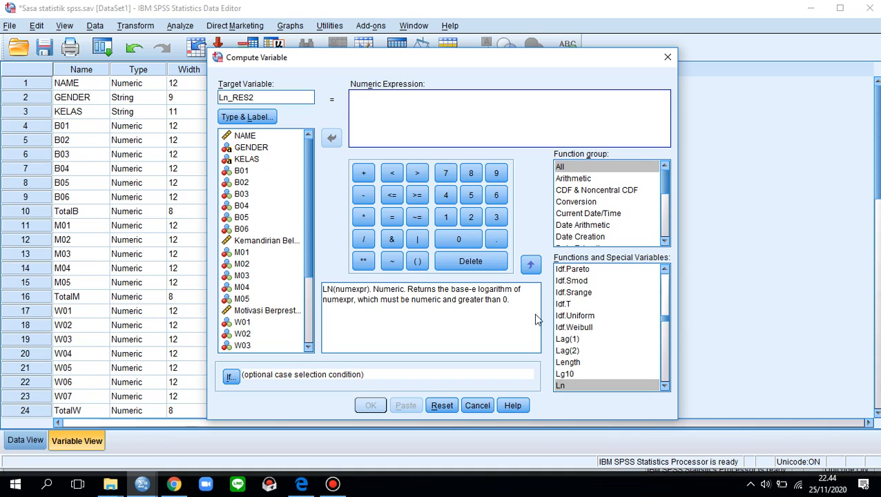
# Build the expression LN(Ln_RES2) with the Ln function and compute it, overwriting the existing Ln_RES2 variable.
pyautogui.moveTo(305, 241); pyautogui.dragTo(312, 321)
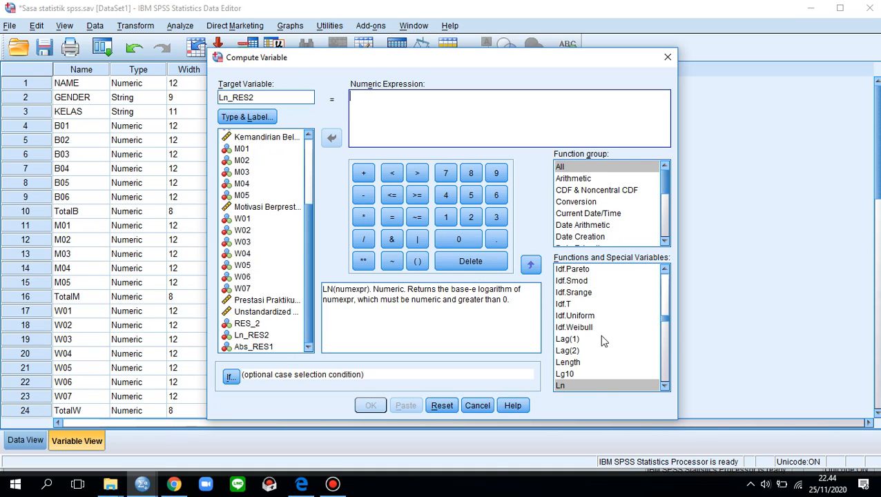
pyautogui.click(595, 386)
pyautogui.click(530, 264)
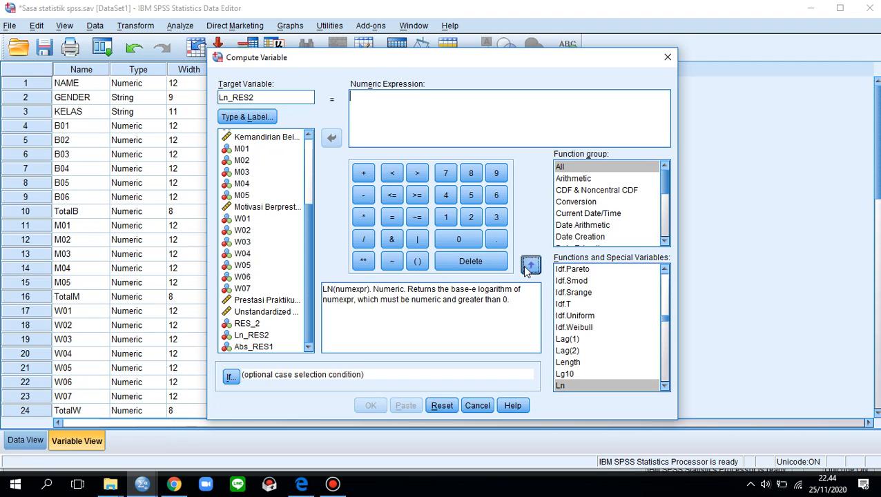
pyautogui.click(367, 96)
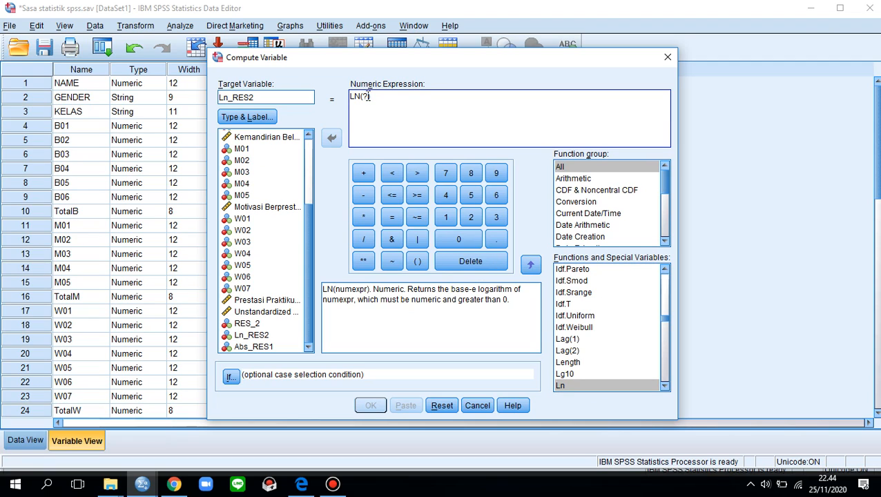
pyautogui.press('BackSpace')
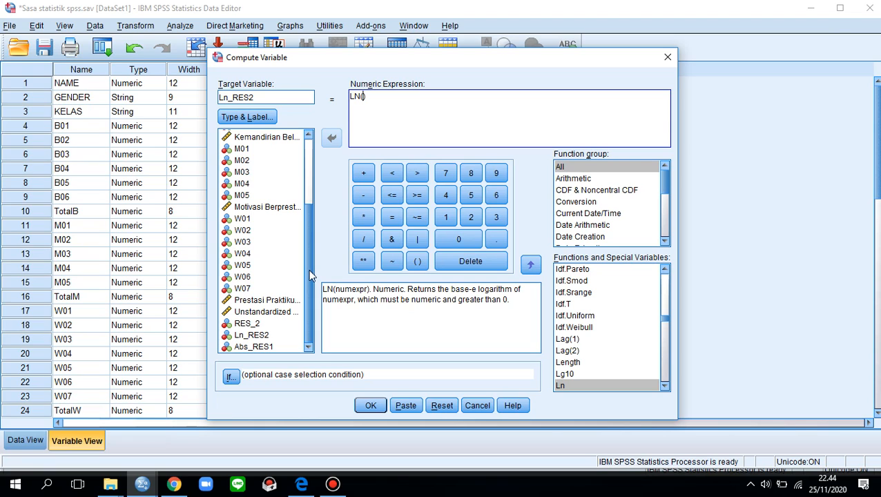
pyautogui.click(259, 337)
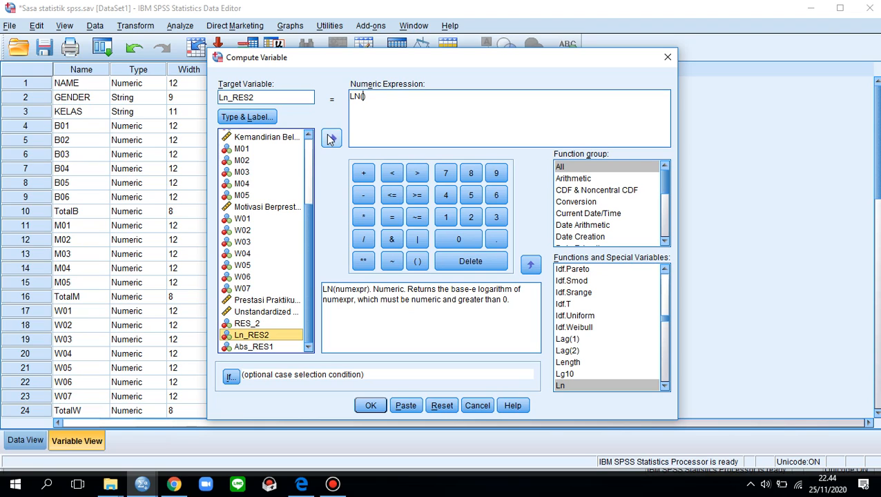
pyautogui.click(331, 138)
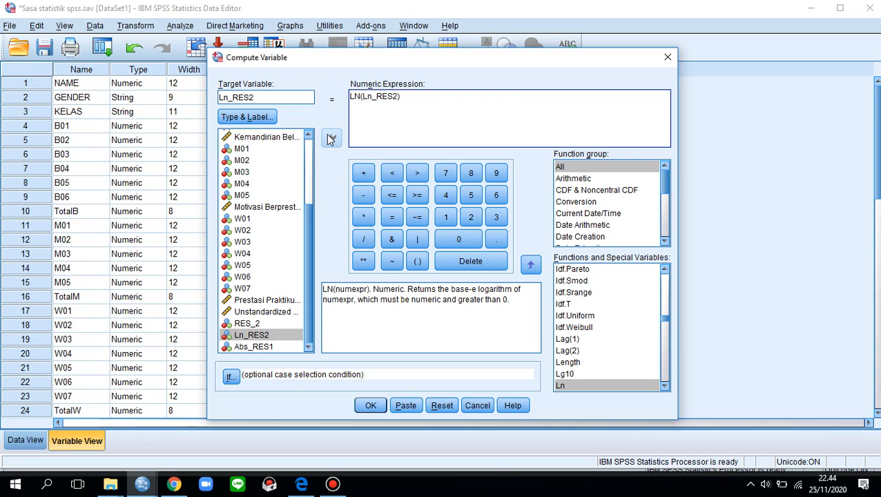
pyautogui.click(368, 405)
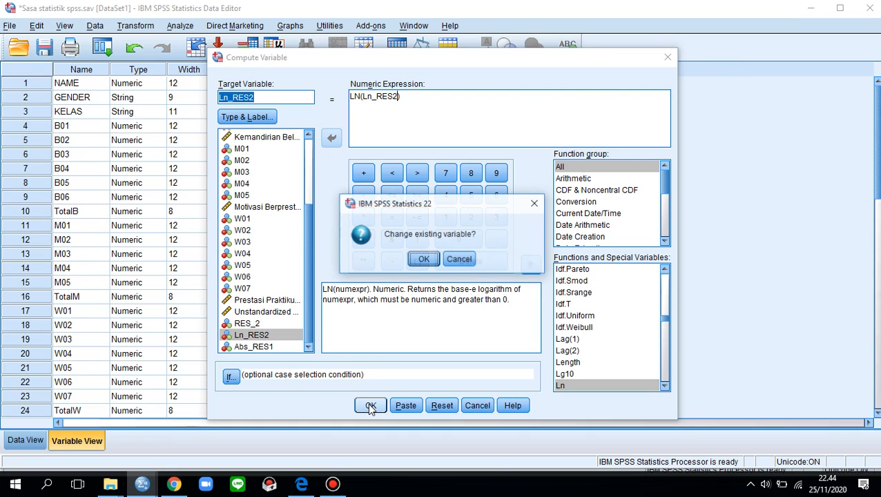
pyautogui.click(423, 260)
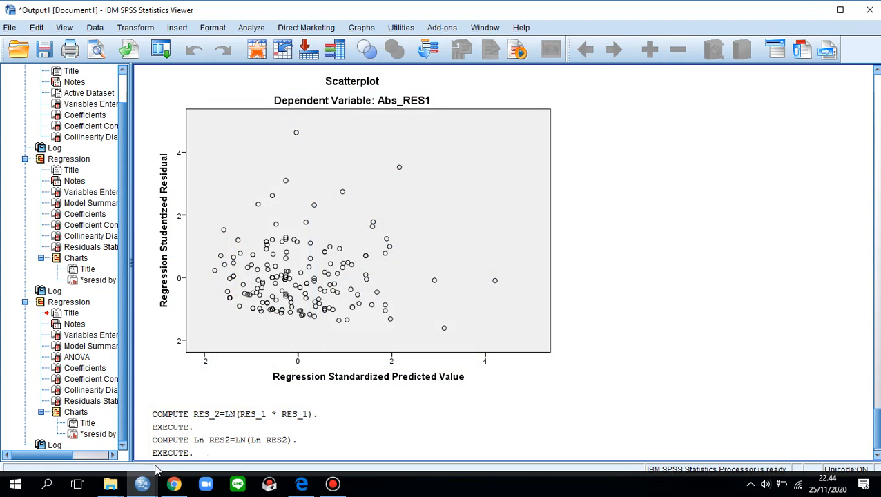
# Open Linear Regression from the Data Editor and replace the dependent variable Abs_RES1 with Ln_RES2.
pyautogui.moveTo(145, 486)
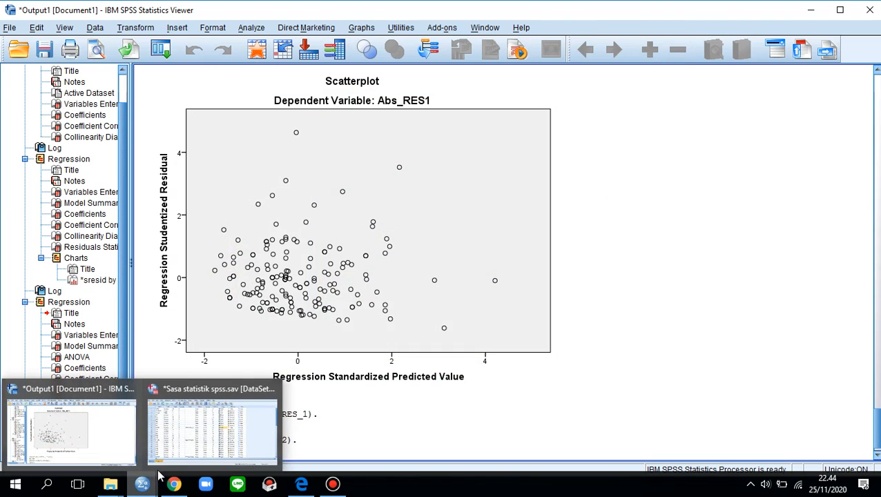
pyautogui.click(212, 443)
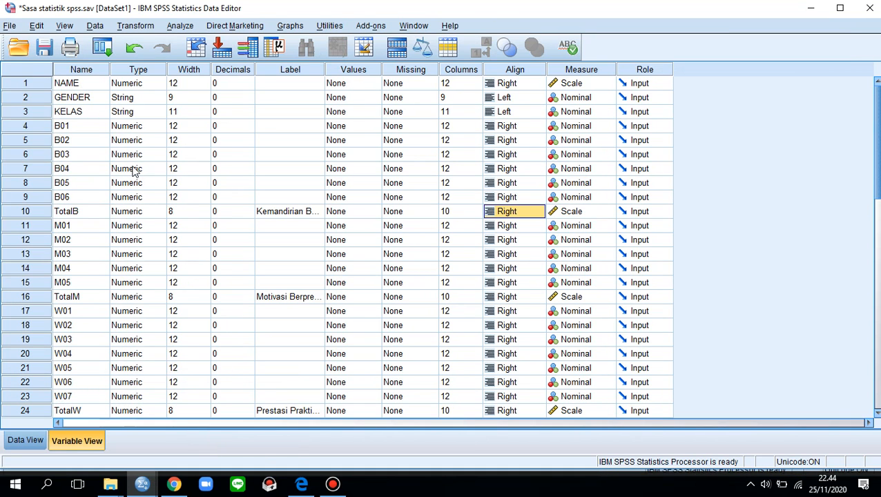
pyautogui.click(180, 27)
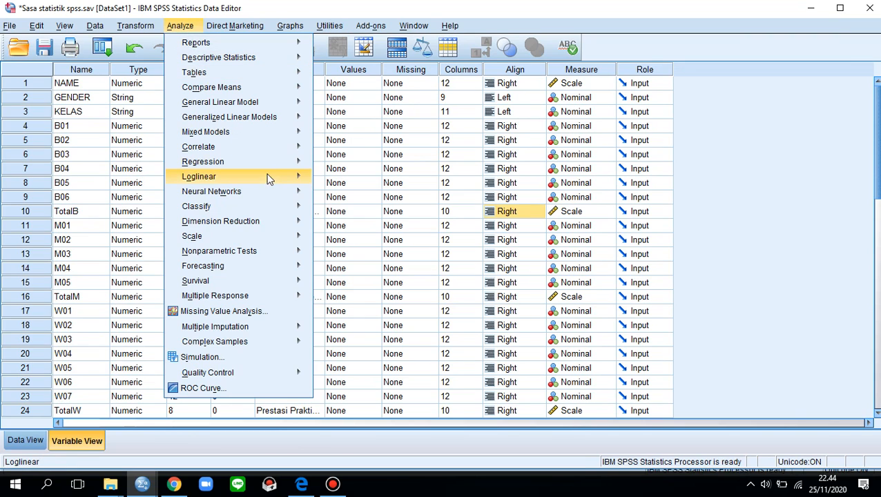
pyautogui.moveTo(269, 162)
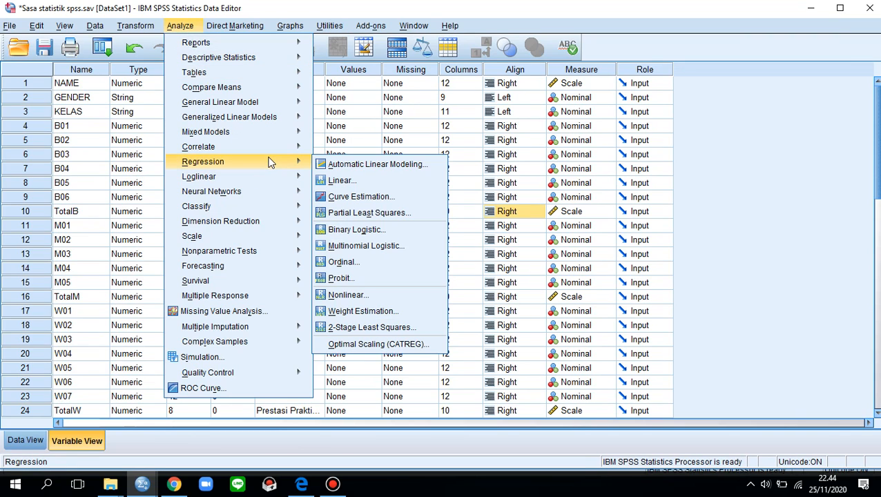
pyautogui.click(345, 181)
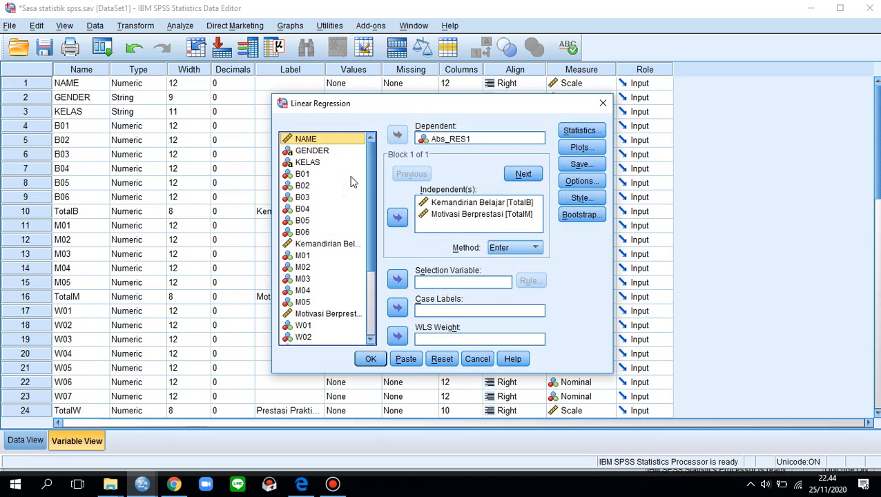
pyautogui.click(478, 138)
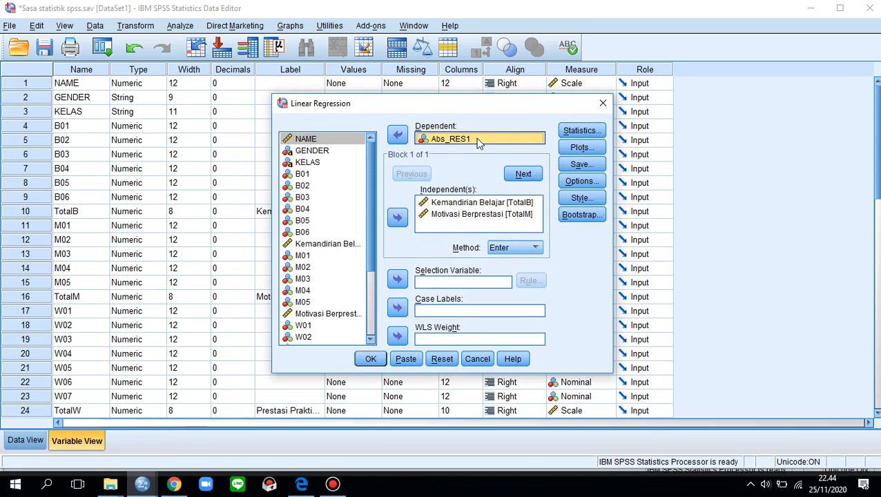
pyautogui.click(399, 136)
pyautogui.click(329, 328)
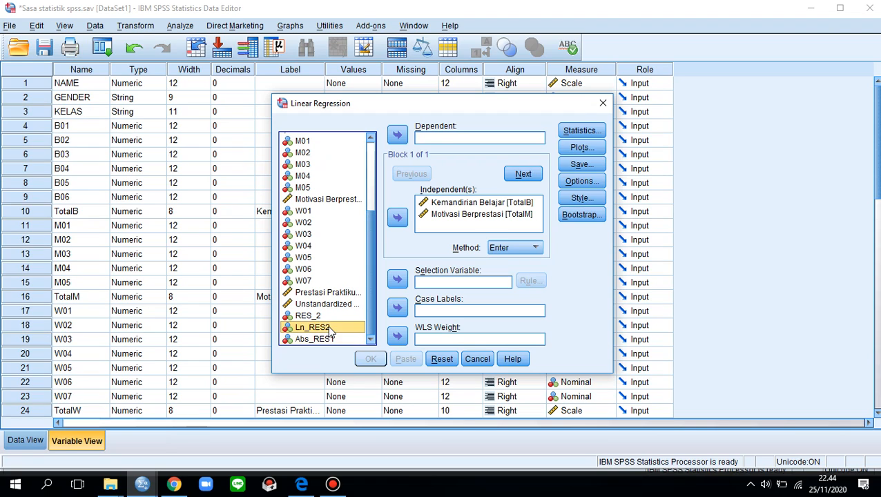
pyautogui.click(405, 142)
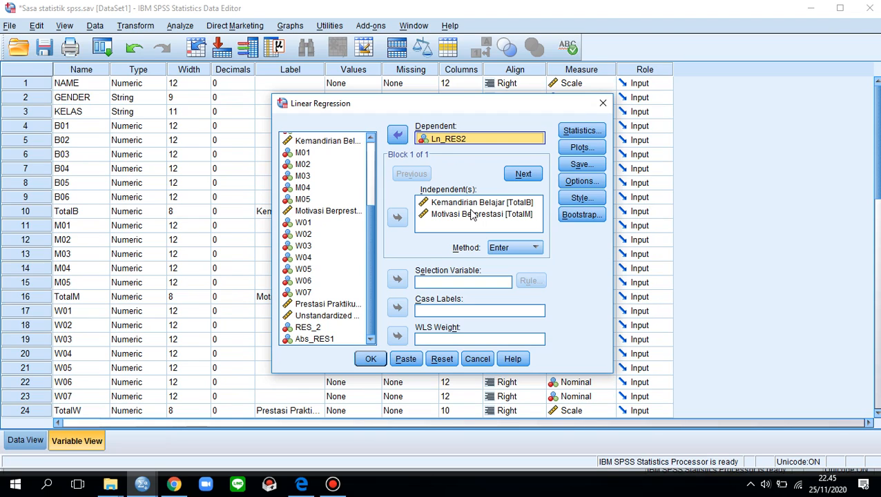
# Review the regression's Statistics and Plots settings, keeping the *SRESID against *ZPRED scatterplot.
pyautogui.click(601, 131)
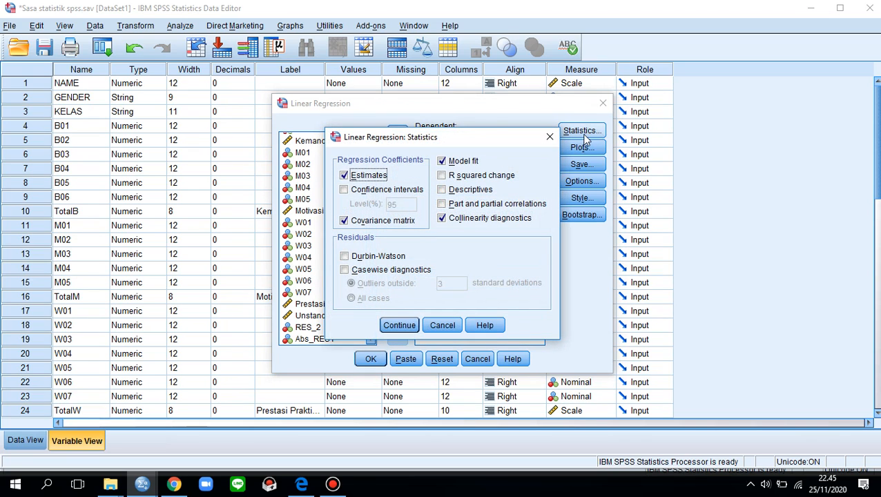
pyautogui.click(397, 326)
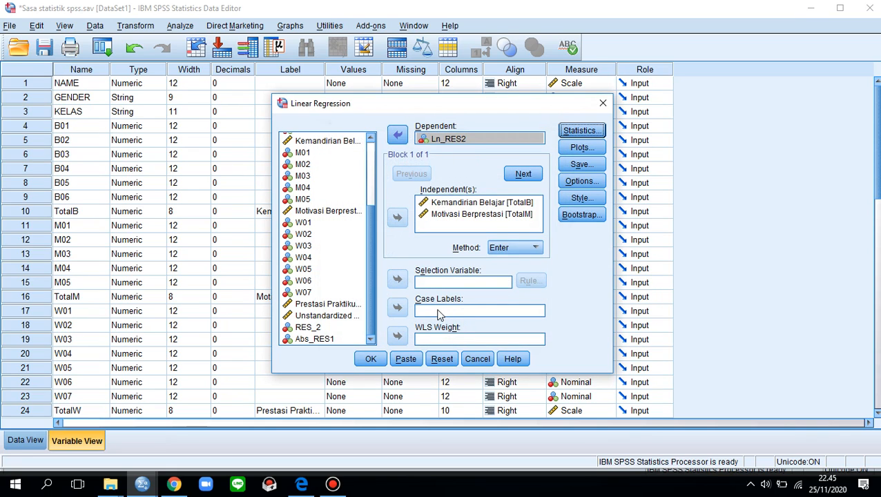
pyautogui.click(581, 148)
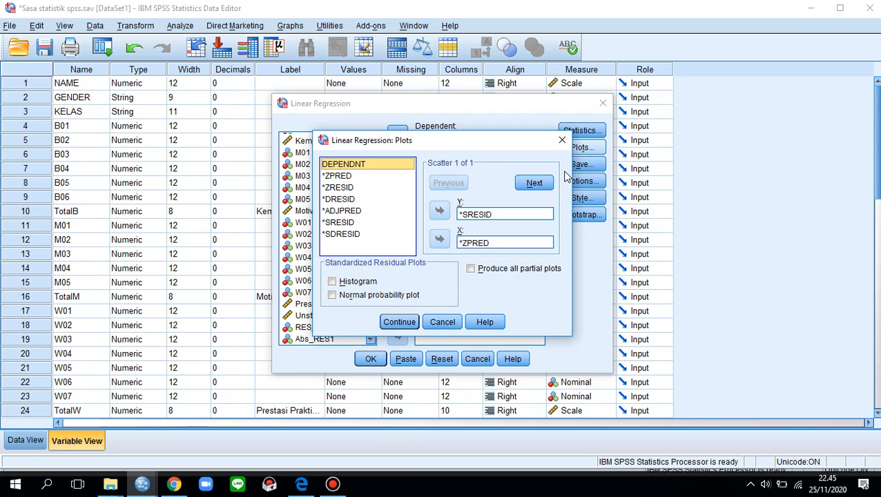
pyautogui.click(522, 216)
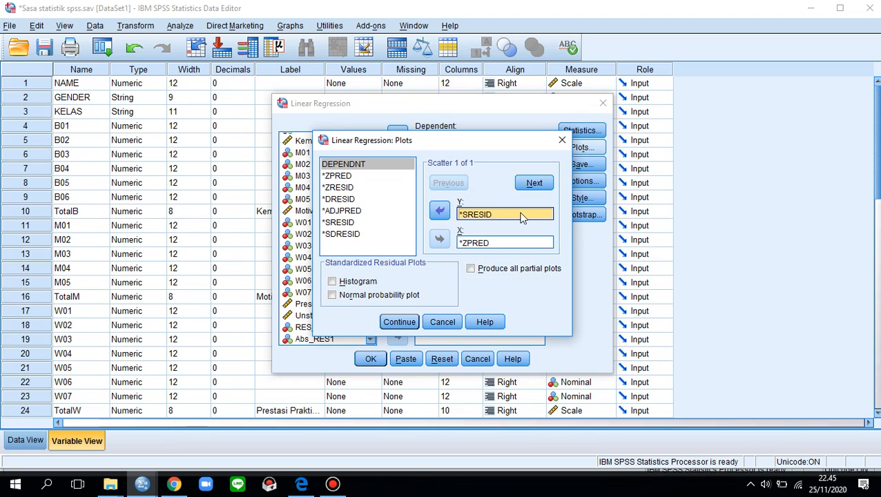
pyautogui.click(399, 321)
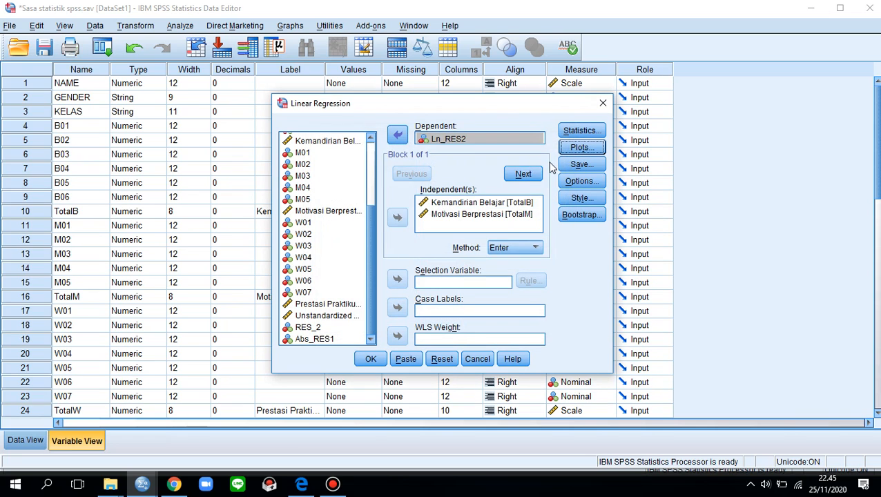
# Check the Save options without changing them, and run the regression of Ln_RES2 on TotalB and TotalM to view its output.
pyautogui.click(580, 165)
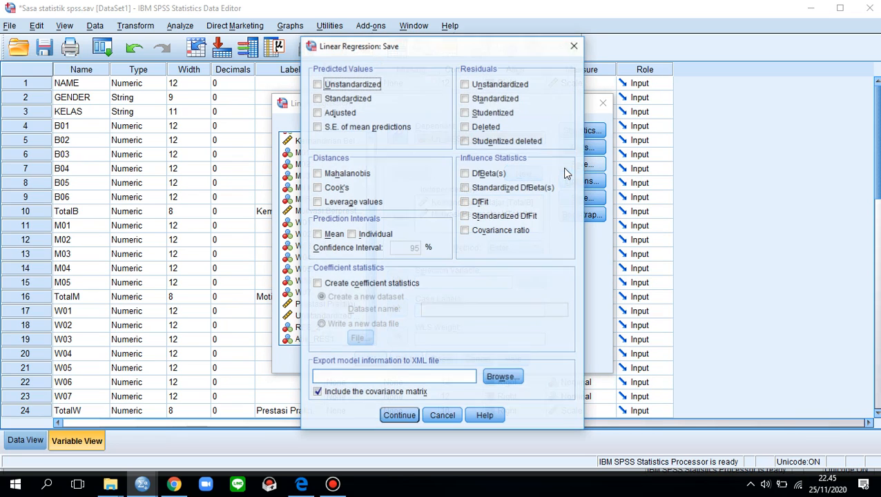
pyautogui.click(575, 45)
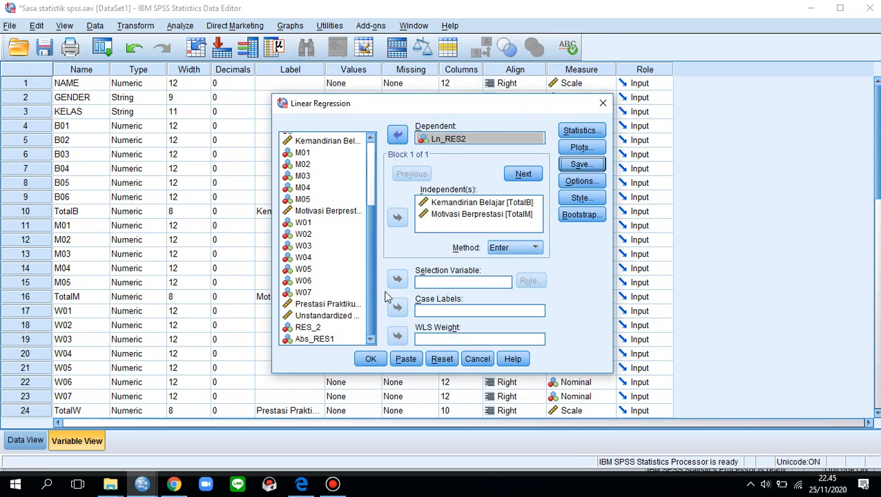
pyautogui.click(366, 363)
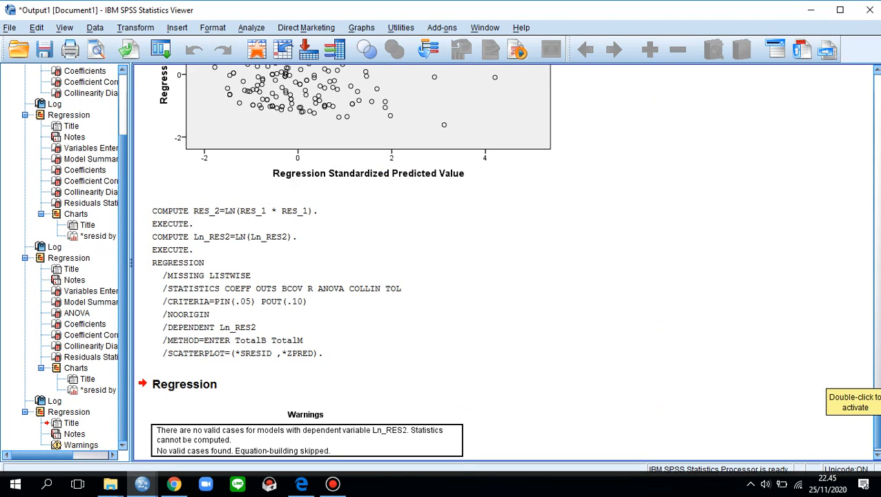
pyautogui.moveTo(877, 431); pyautogui.dragTo(877, 437)
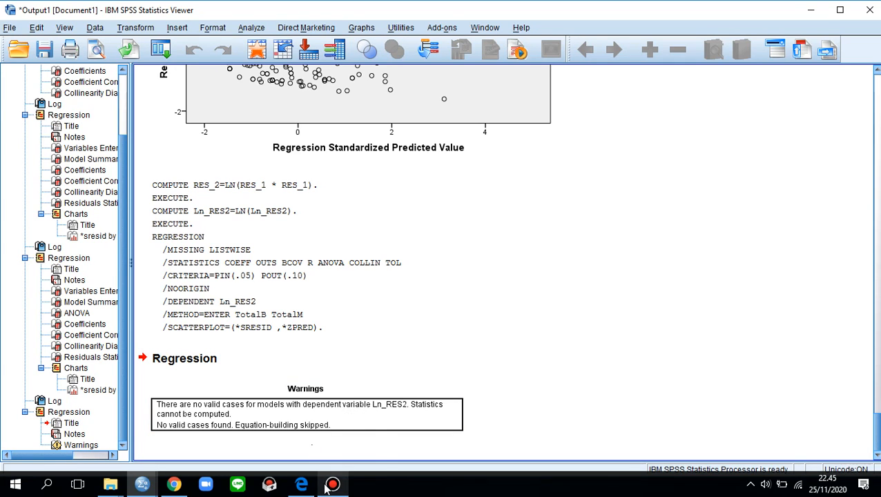
# Return to the Data Editor and reopen Compute Variable to review the Ln_RES2 expression, the variables and the available functions.
pyautogui.moveTo(327, 487)
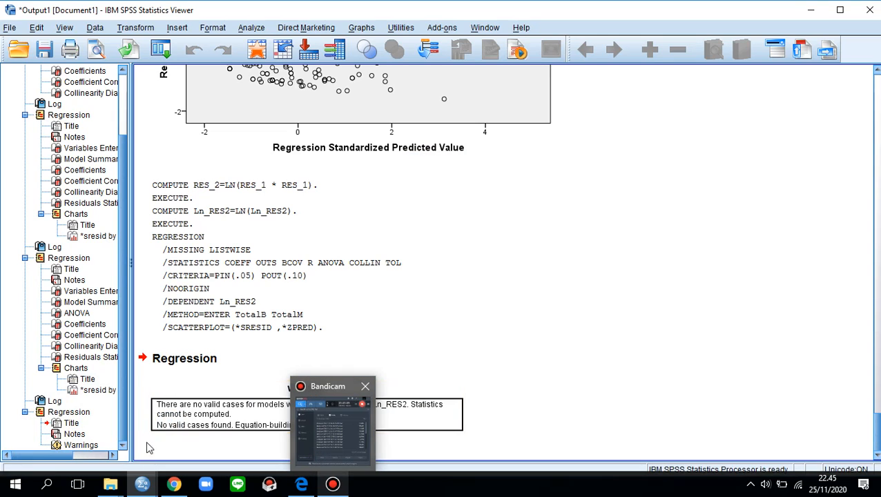
pyautogui.moveTo(142, 484)
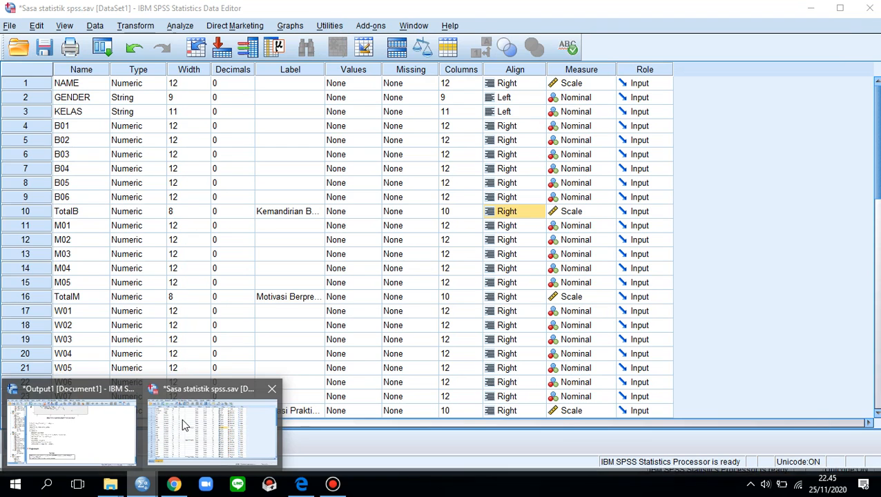
pyautogui.click(183, 424)
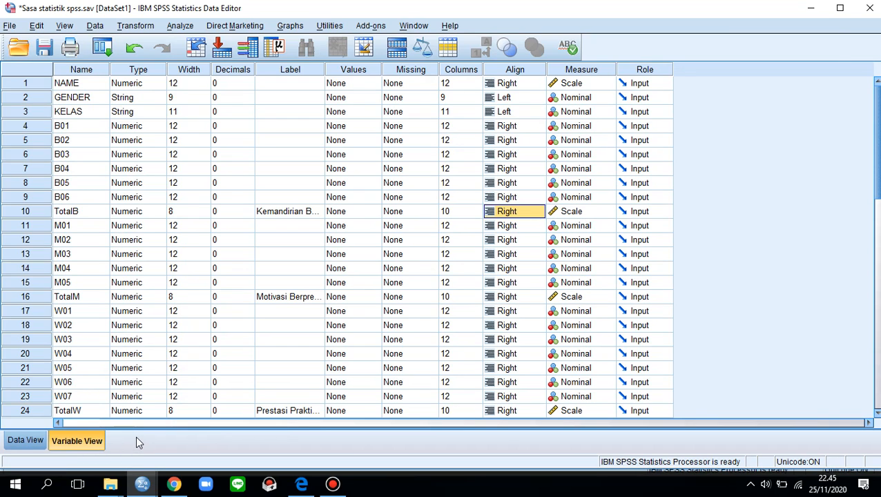
pyautogui.click(134, 27)
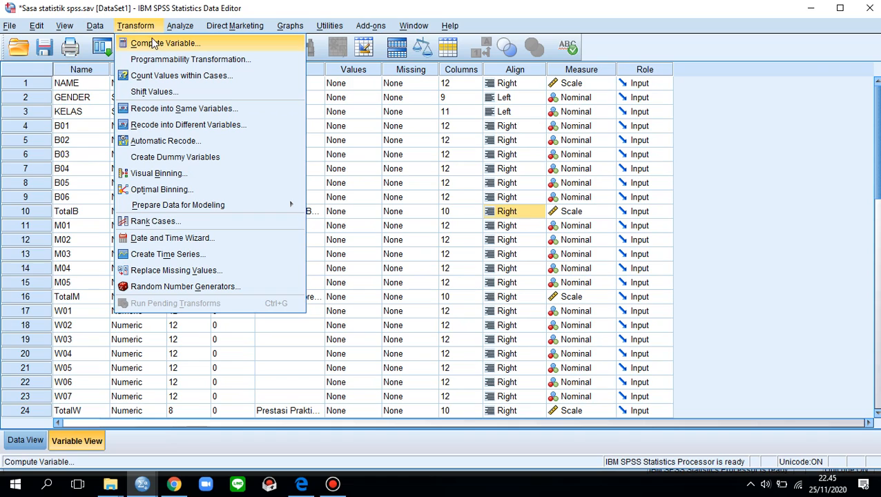
pyautogui.click(201, 44)
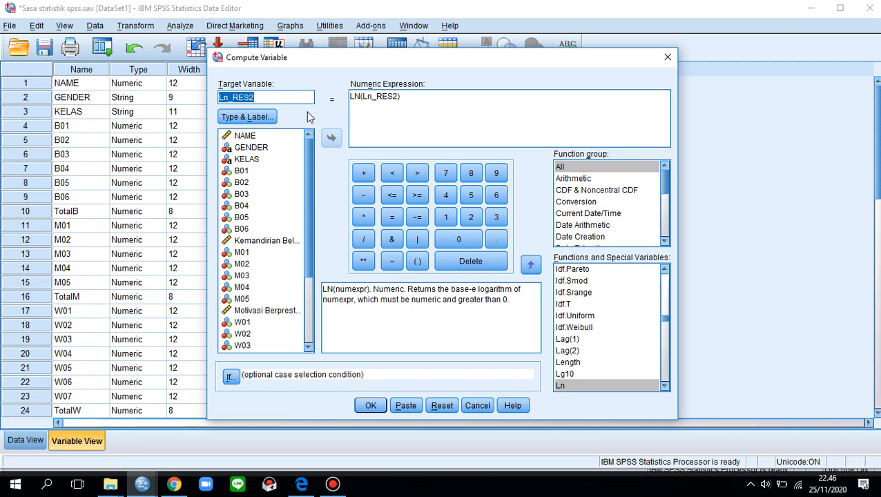
pyautogui.moveTo(302, 154); pyautogui.dragTo(312, 182)
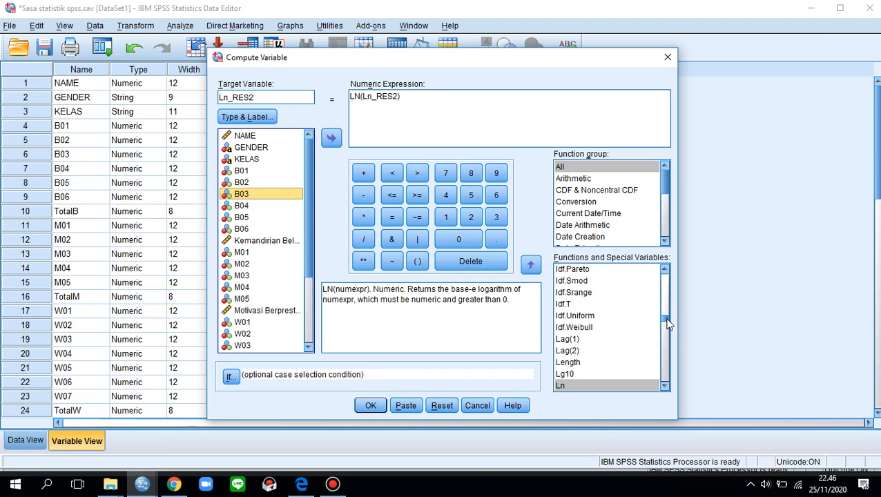
pyautogui.moveTo(666, 325); pyautogui.dragTo(667, 317)
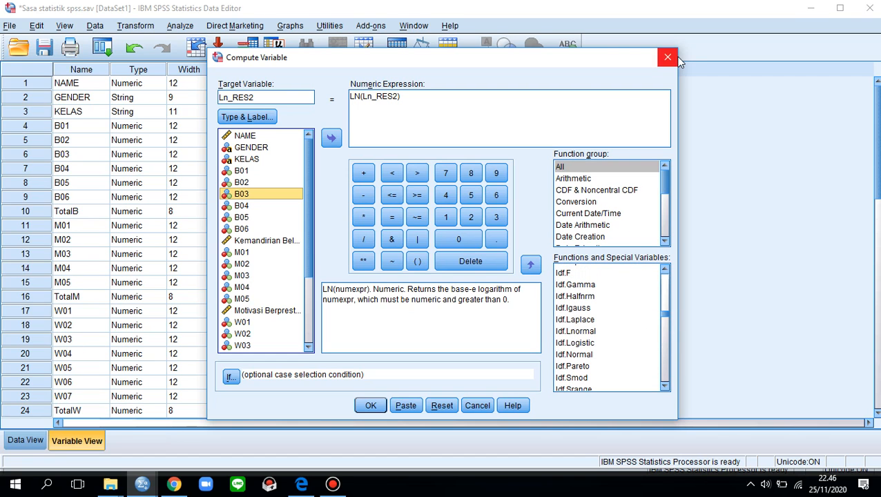